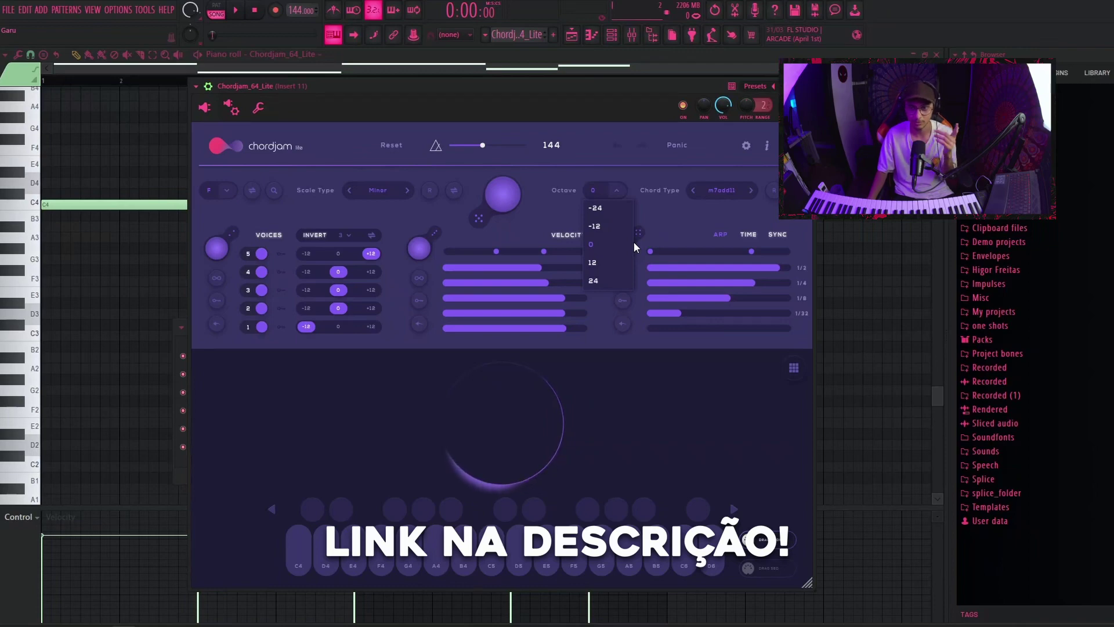
- Show the available chord types in Chordjam and close the list
{"action": "left_click", "coordinate": [718, 191]}
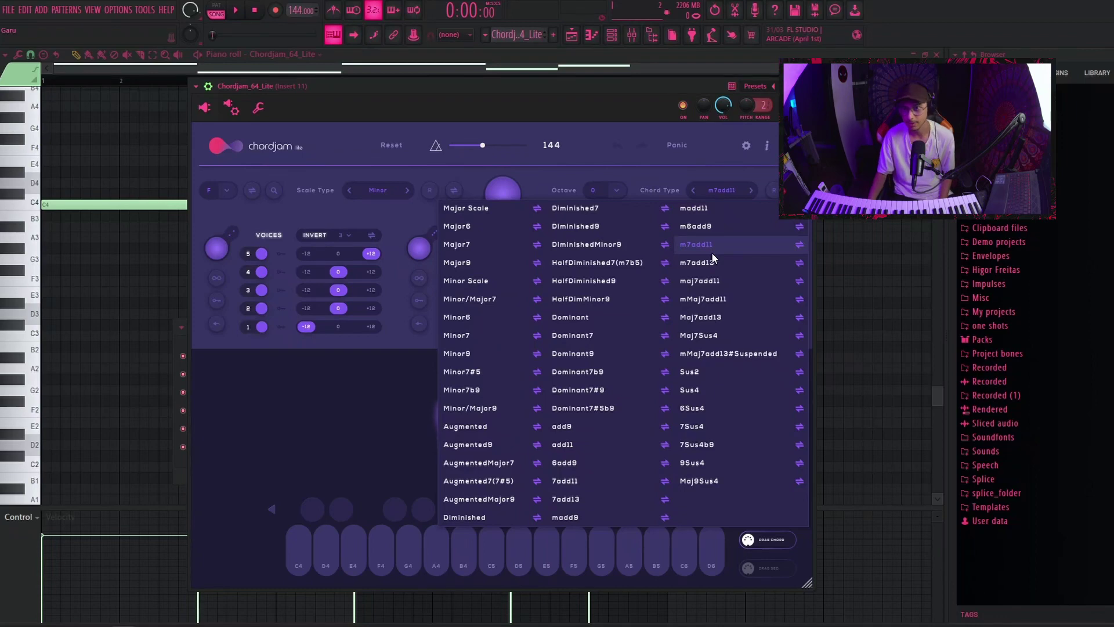
{"action": "left_click", "coordinate": [615, 156]}
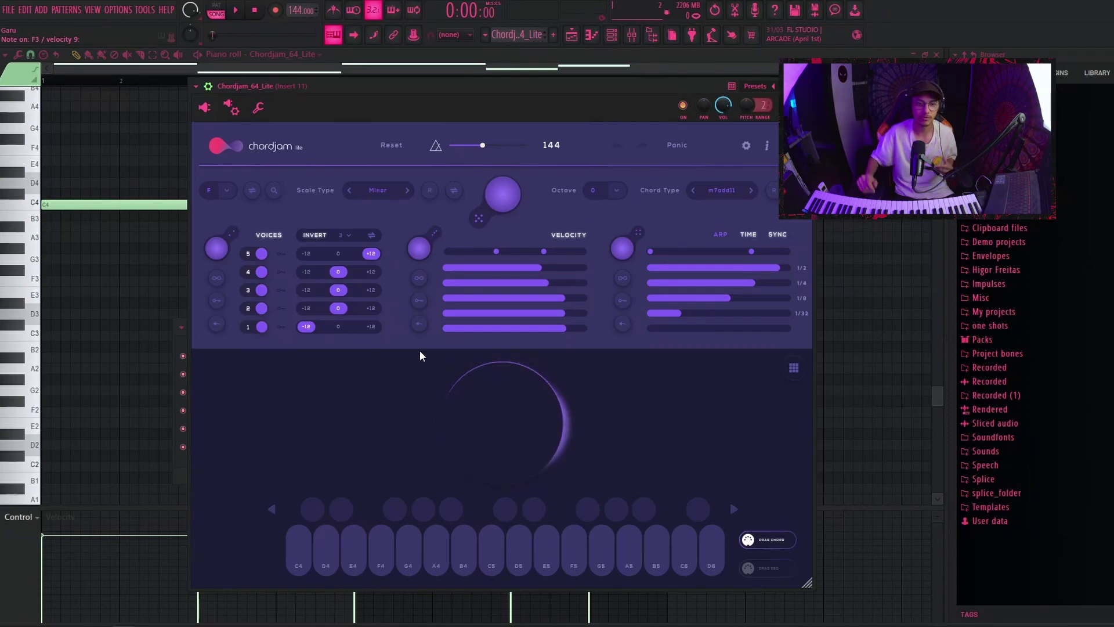
- Try Chordjam's voice 5 inversion at 0 and -12, and return it to +12
{"action": "left_click", "coordinate": [334, 253]}
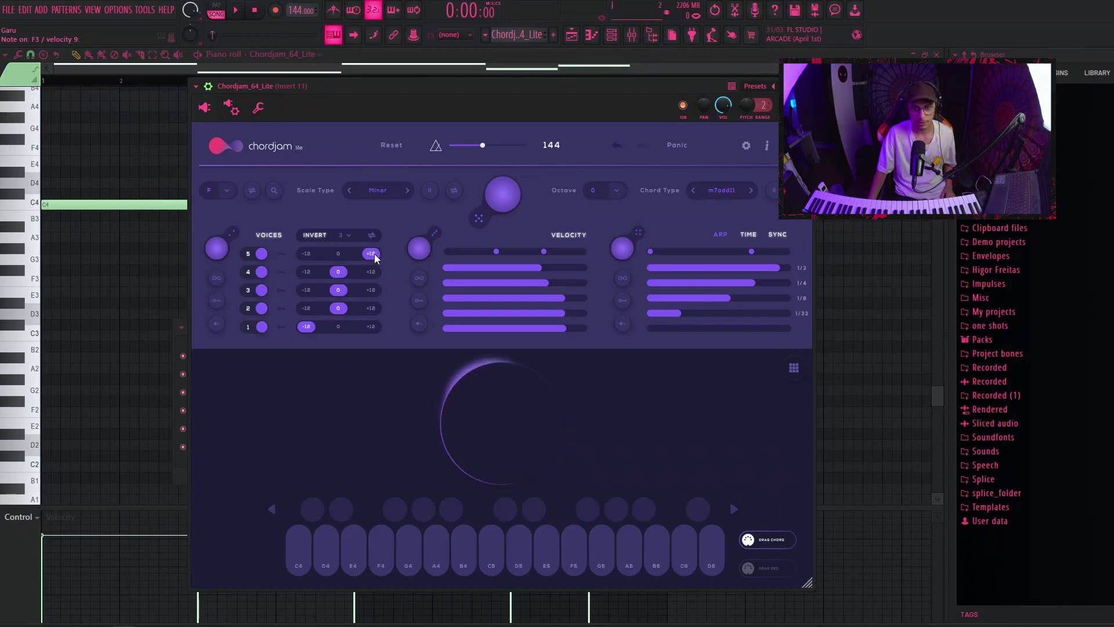
{"action": "left_click", "coordinate": [307, 254]}
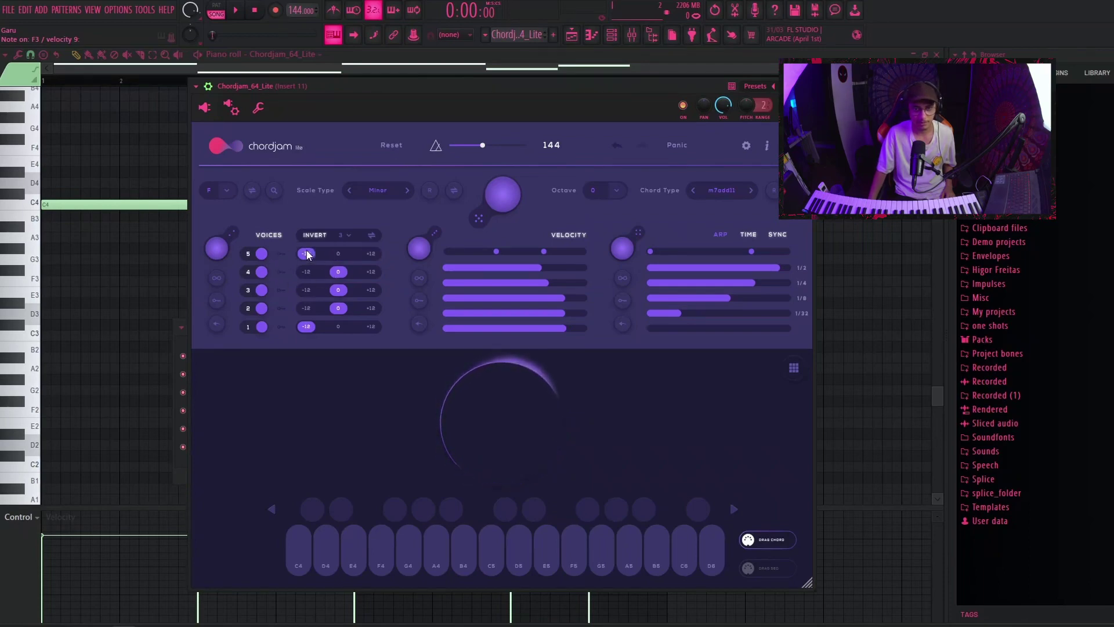
{"action": "left_click", "coordinate": [364, 254]}
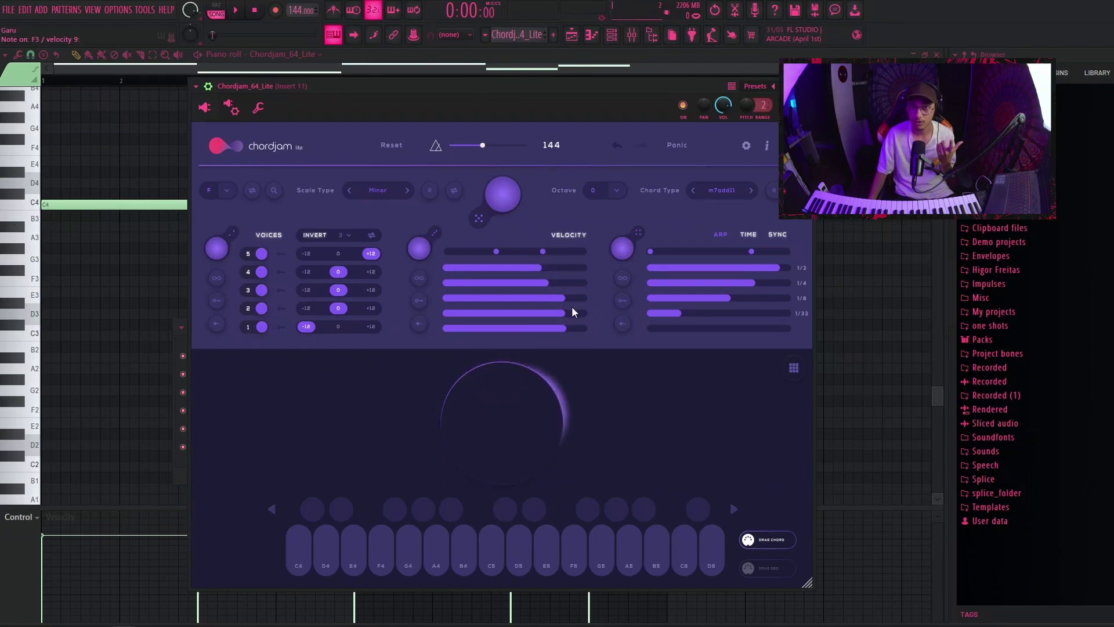
- Bring up the channel rack and mixer, and review Chordjam's Arp, Time and Sync controls
{"action": "left_click", "coordinate": [612, 35]}
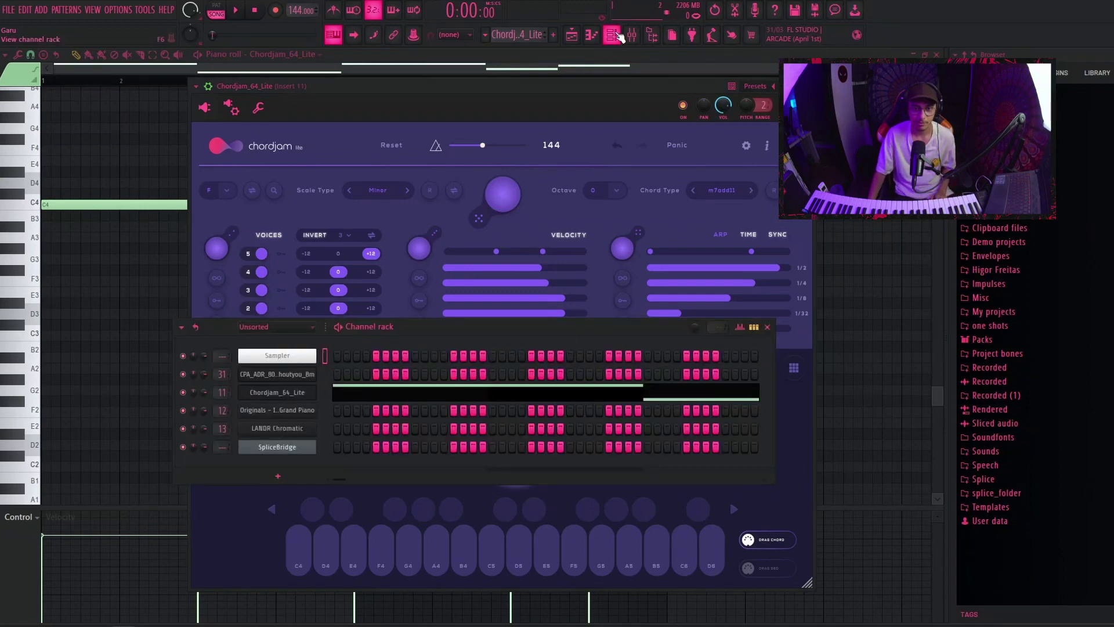
{"action": "key", "text": "F9"}
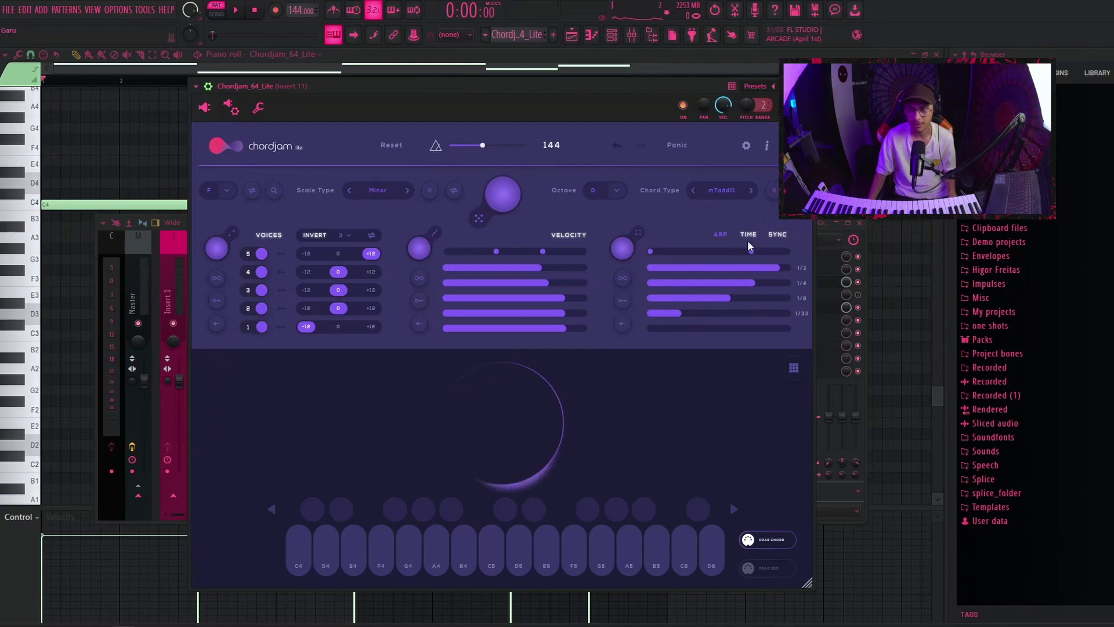
{"action": "left_click", "coordinate": [722, 235]}
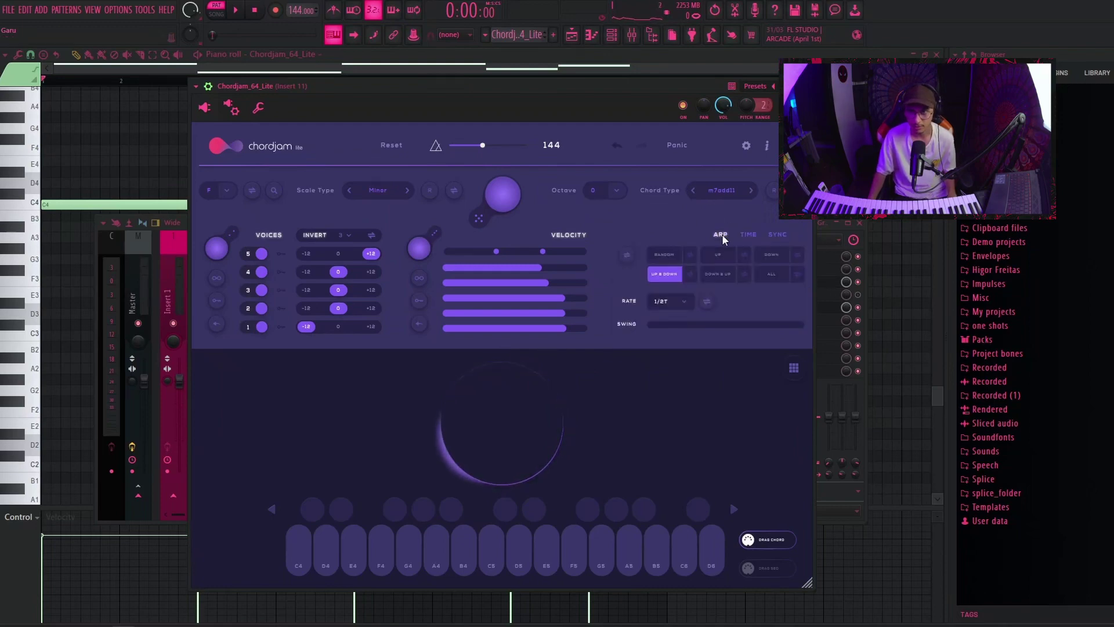
{"action": "left_click", "coordinate": [749, 234]}
{"action": "left_click", "coordinate": [777, 234]}
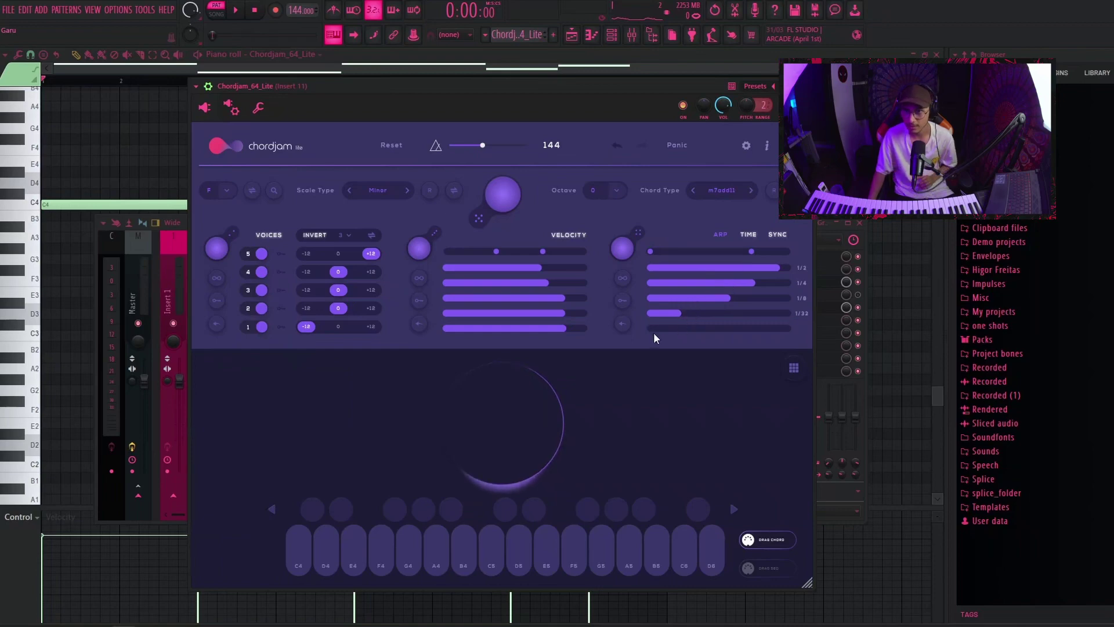
{"action": "mouse_move", "coordinate": [663, 327]}
{"action": "left_mouse_down"}
{"action": "mouse_move", "coordinate": [761, 332]}
{"action": "mouse_move", "coordinate": [644, 337]}
{"action": "left_mouse_up"}
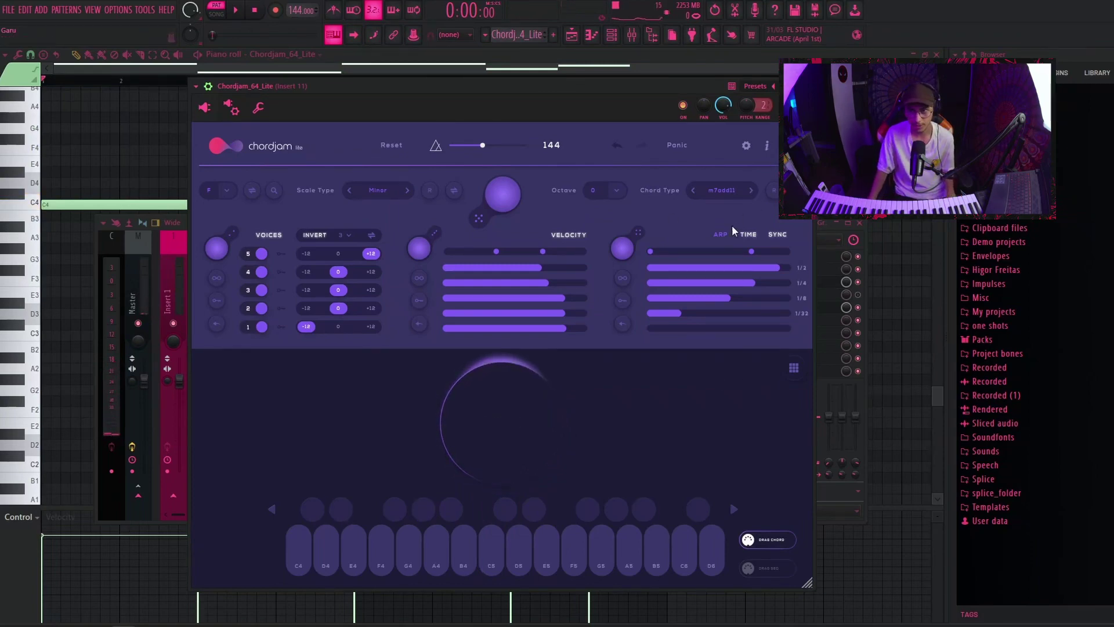
{"action": "left_click", "coordinate": [760, 283]}
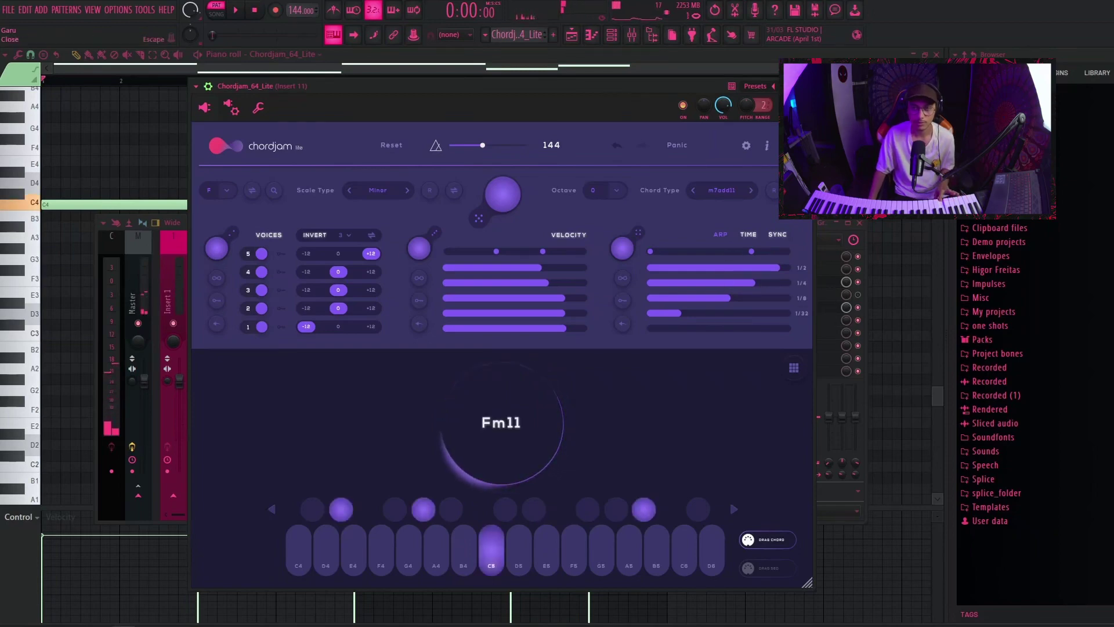
- Reopen Chordjam from the channel rack and check the MIDI output port in its wrapper settings
{"action": "left_click", "coordinate": [805, 86]}
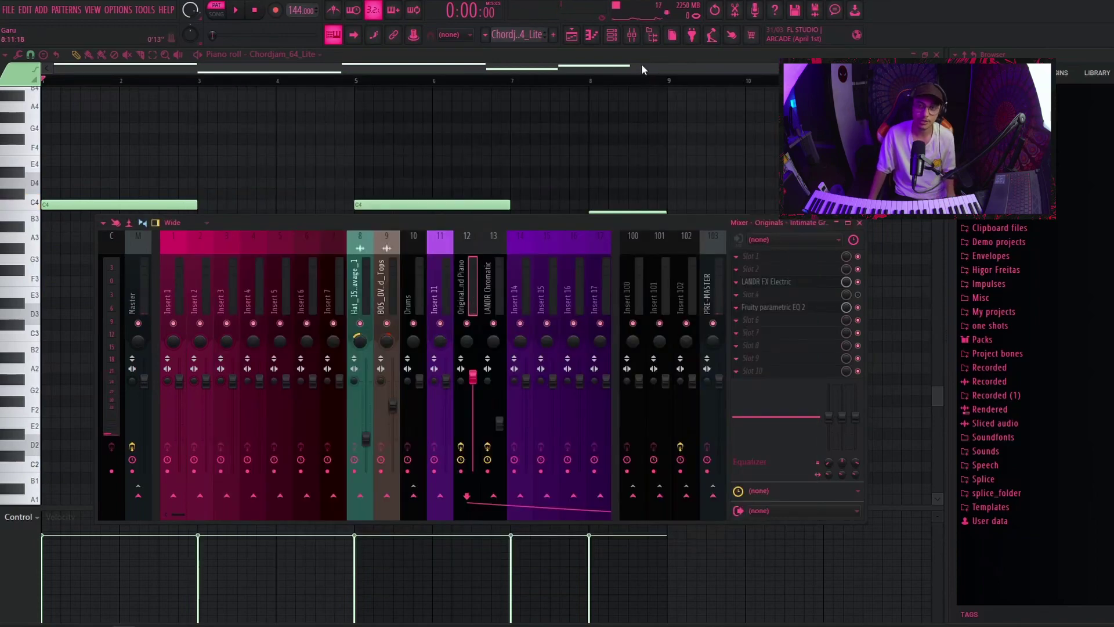
{"action": "left_click", "coordinate": [614, 37]}
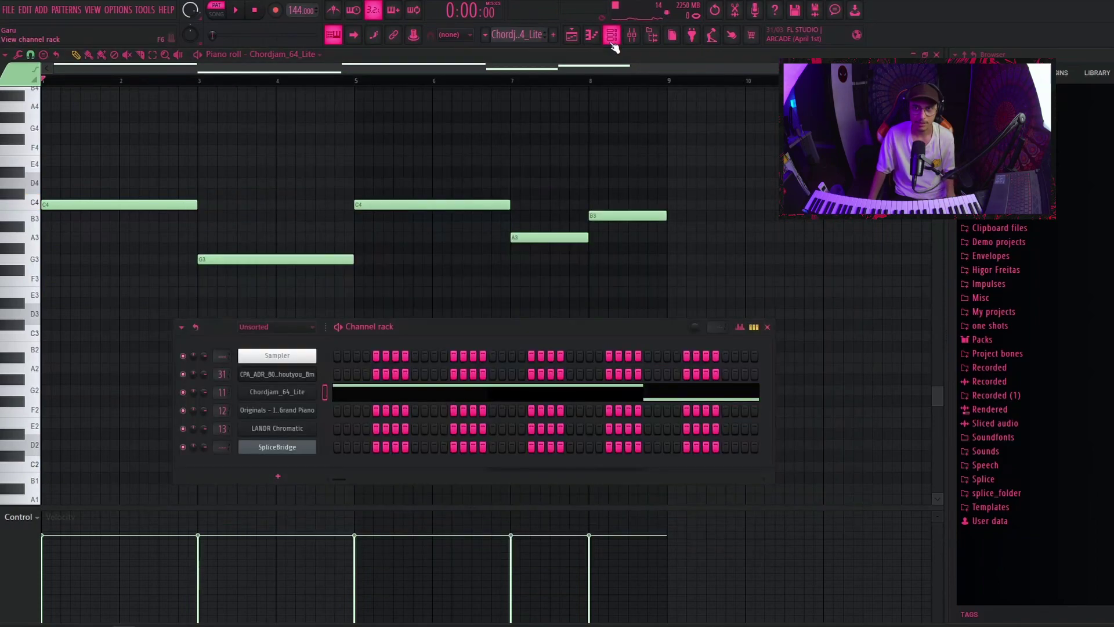
{"action": "left_click", "coordinate": [298, 396]}
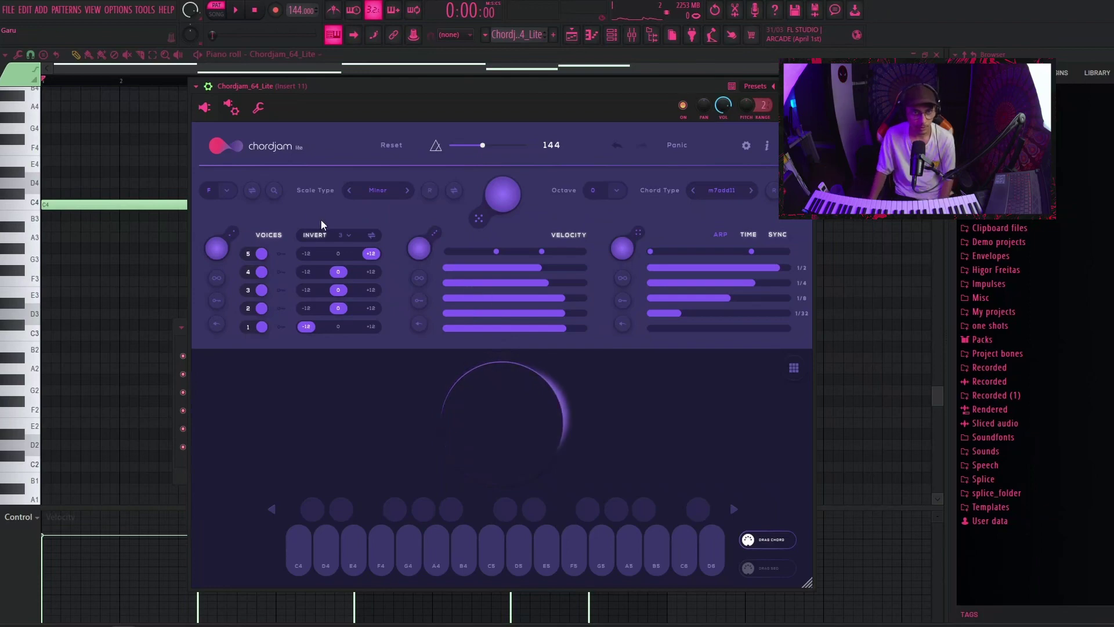
{"action": "left_click", "coordinate": [236, 111]}
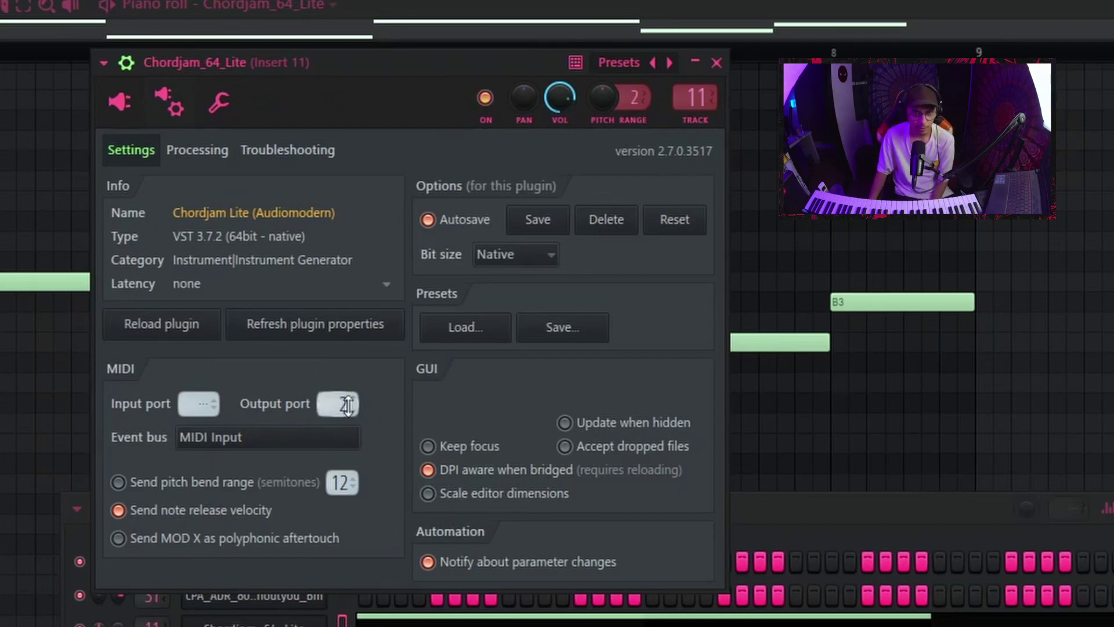
{"action": "left_click", "coordinate": [716, 63]}
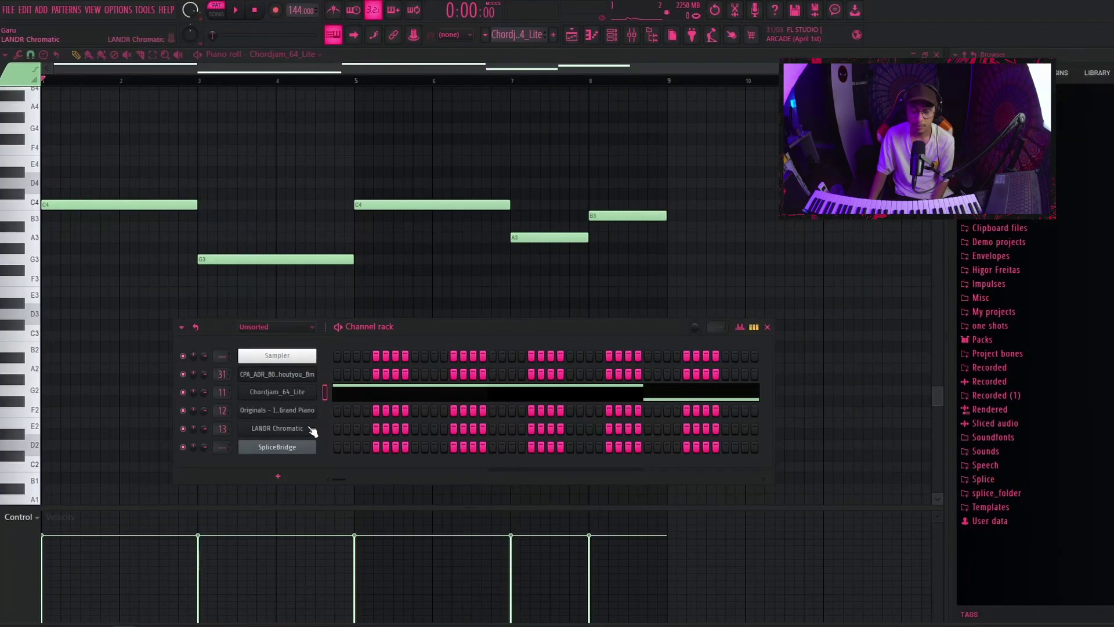
- Open the Intimate Grand Piano channel and move its plugin window slightly upward
{"action": "left_click", "coordinate": [302, 411]}
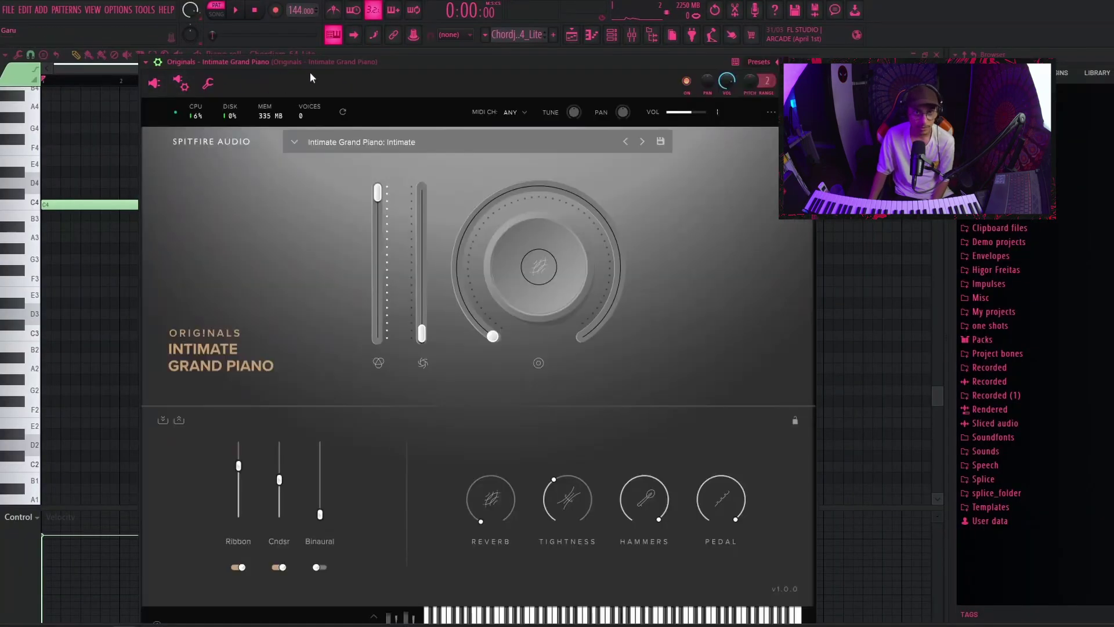
{"action": "left_click_drag", "start_coordinate": [305, 62], "coordinate": [305, 41]}
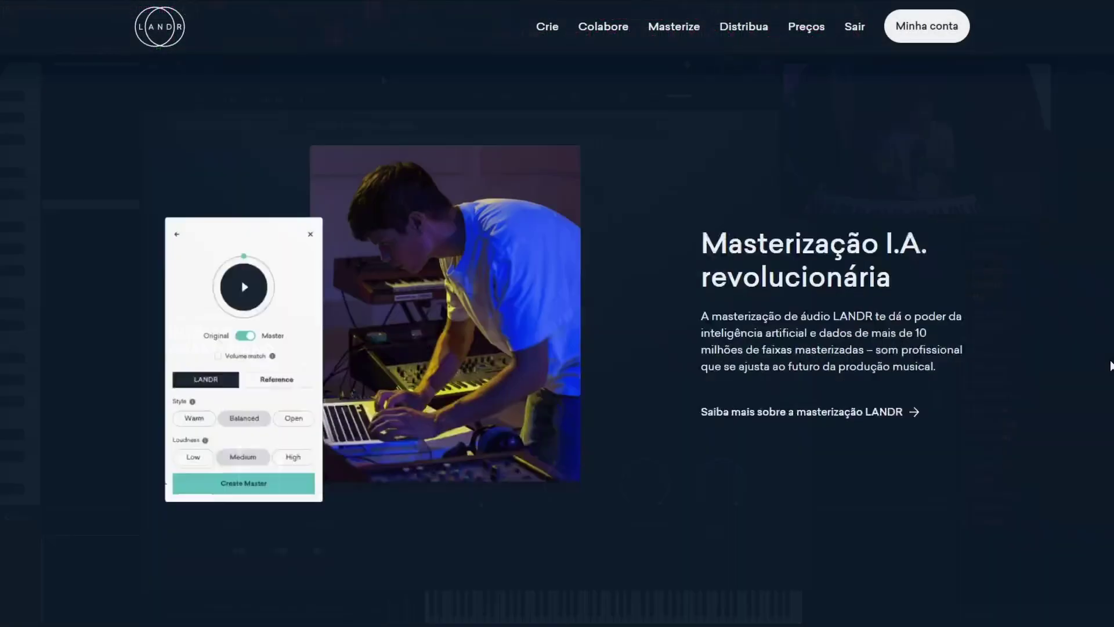
- Look through the LANDR website's sections on mastering, music distribution, plugins and sample packs
{"action": "scroll", "coordinate": [1110, 366], "scroll_direction": "down", "scroll_amount": 5}
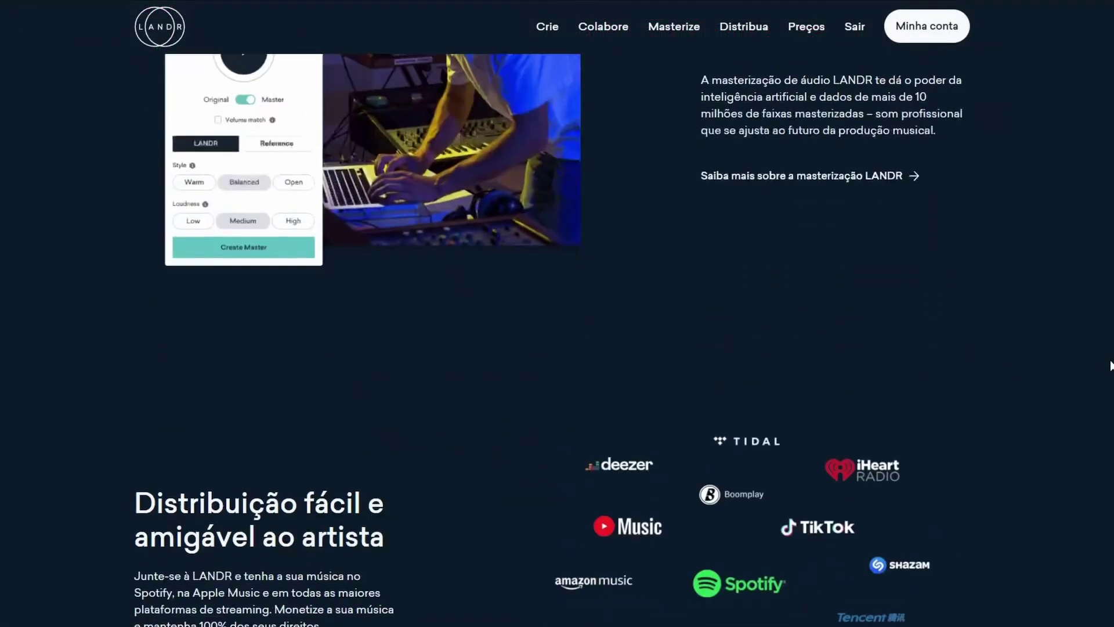
{"action": "scroll", "coordinate": [1110, 366], "scroll_direction": "down", "scroll_amount": 9}
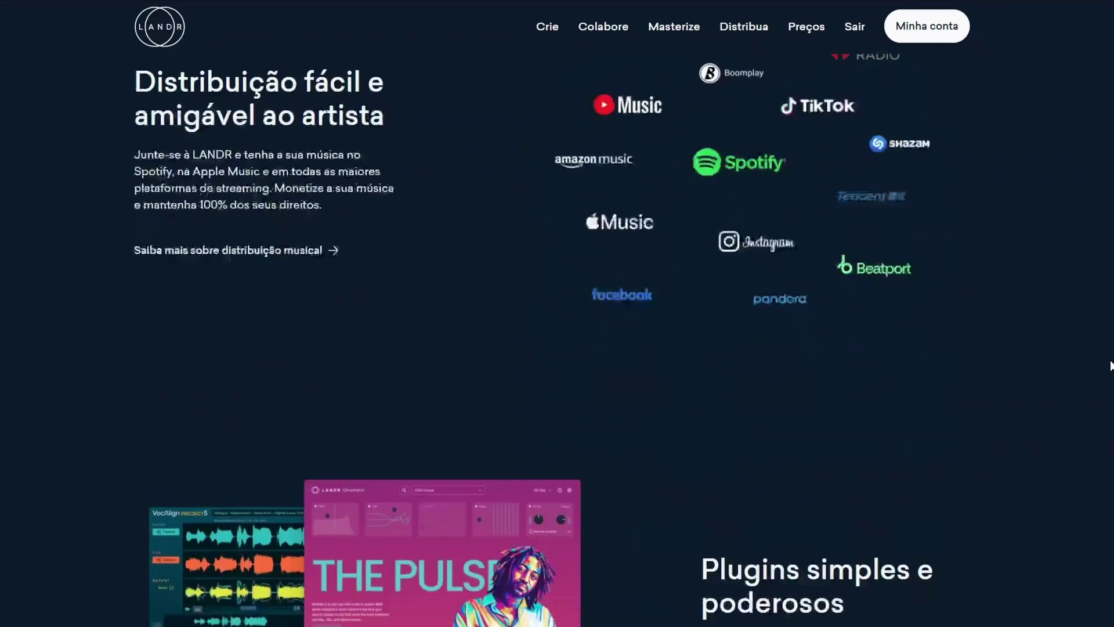
{"action": "scroll", "coordinate": [1110, 365], "scroll_direction": "down", "scroll_amount": 2}
{"action": "scroll", "coordinate": [1109, 365], "scroll_direction": "down", "scroll_amount": 3}
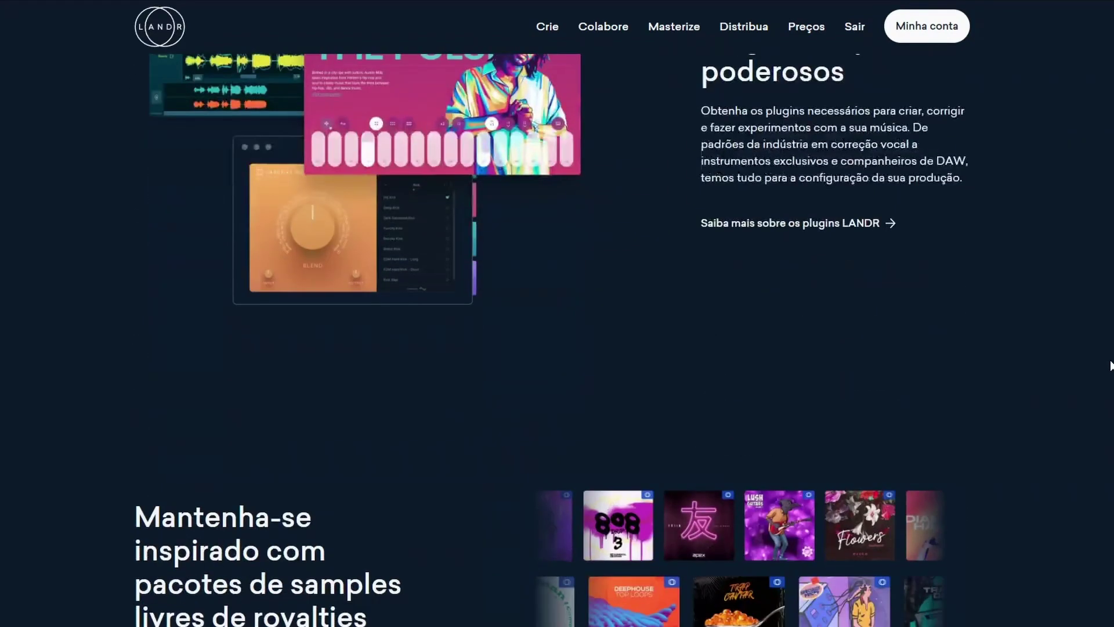
{"action": "scroll", "coordinate": [1110, 365], "scroll_direction": "down", "scroll_amount": 6}
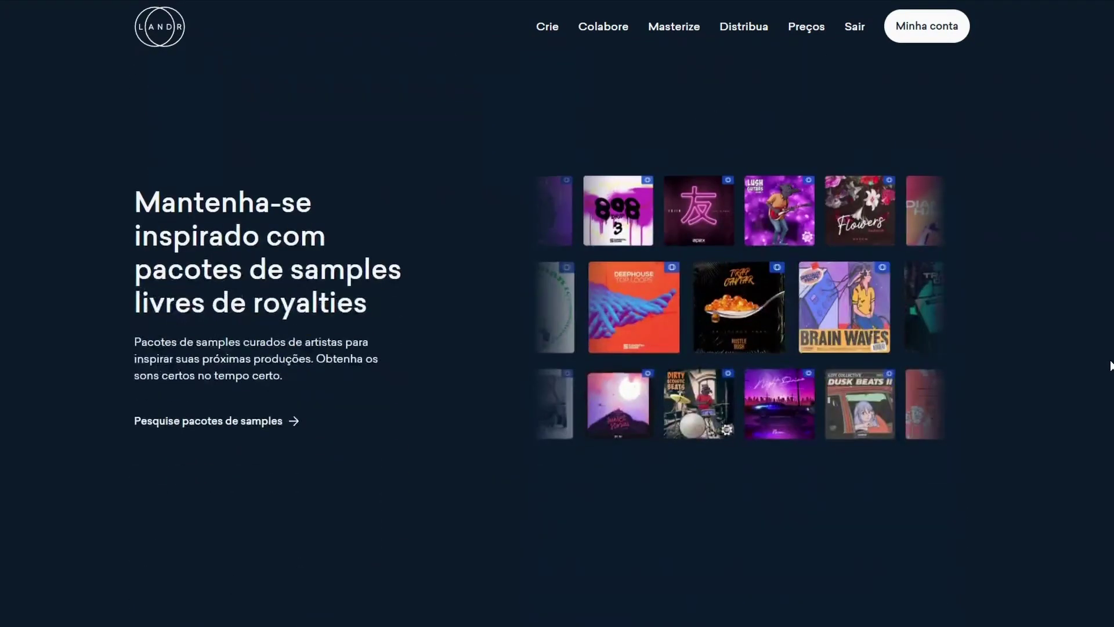
{"action": "scroll", "coordinate": [1110, 365], "scroll_direction": "down", "scroll_amount": 5}
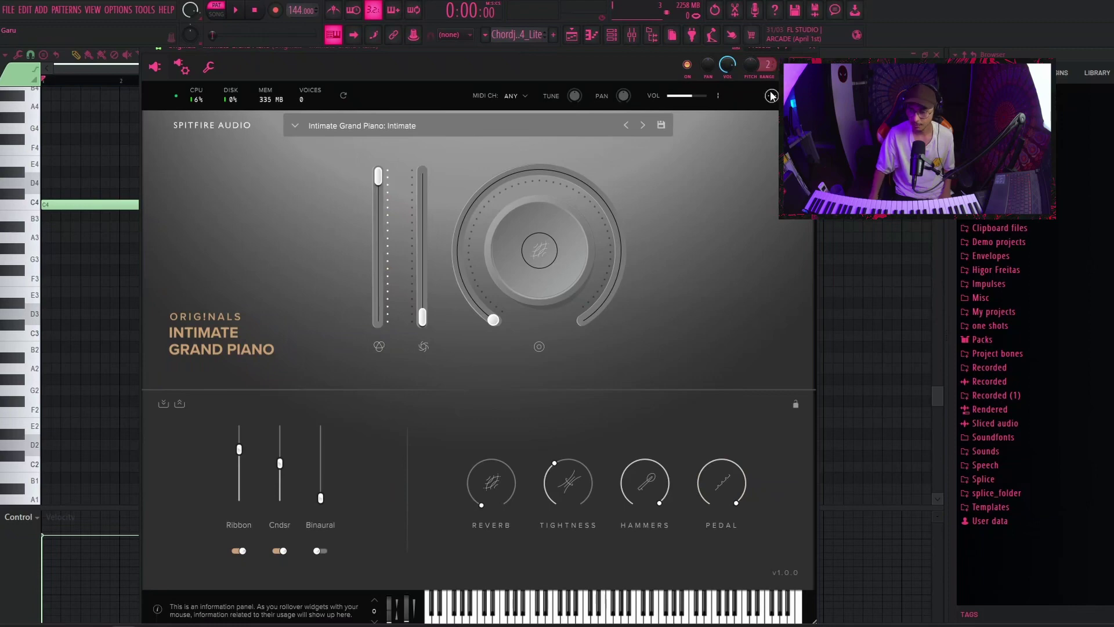
- Set the MIDI input port to 2 in the Intimate Grand Piano's wrapper settings and close the plugin
{"action": "left_click", "coordinate": [612, 35]}
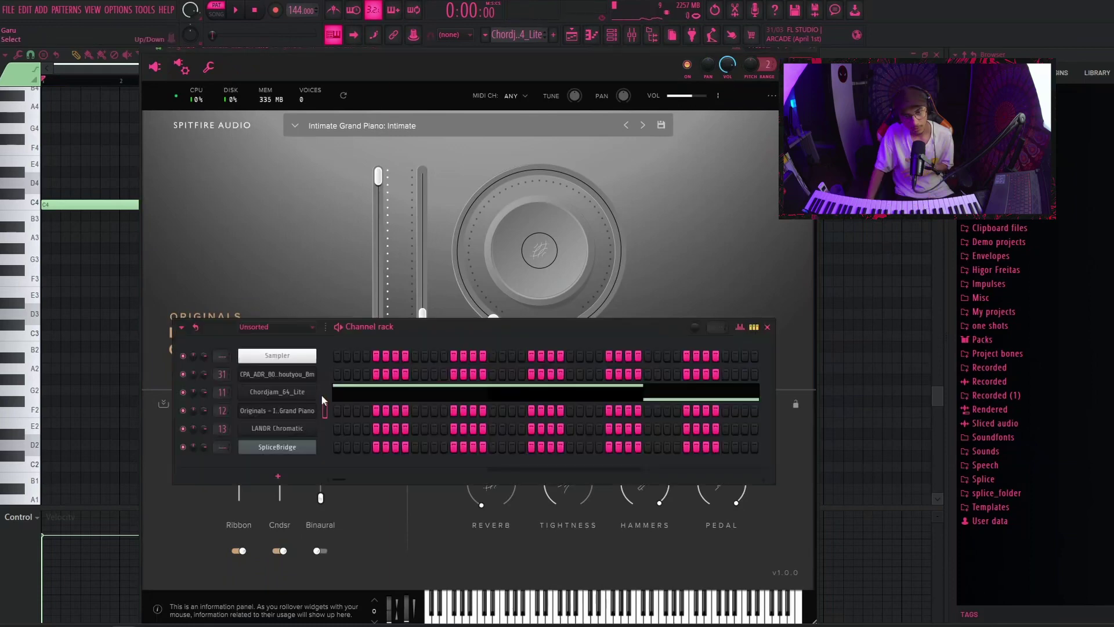
{"action": "left_click", "coordinate": [323, 241]}
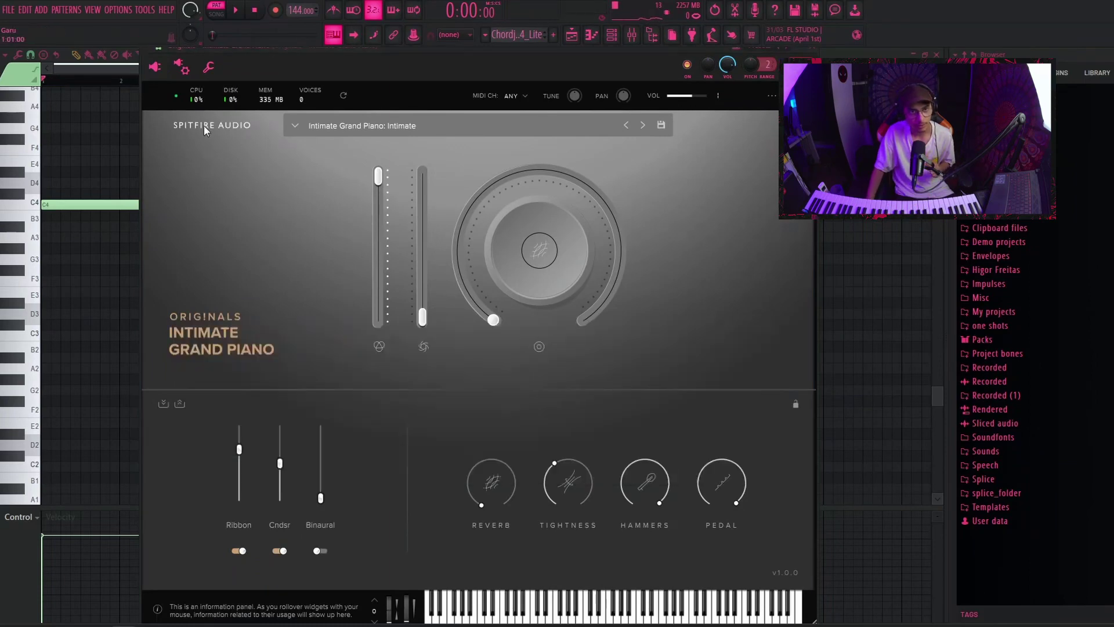
{"action": "left_click", "coordinate": [181, 67]}
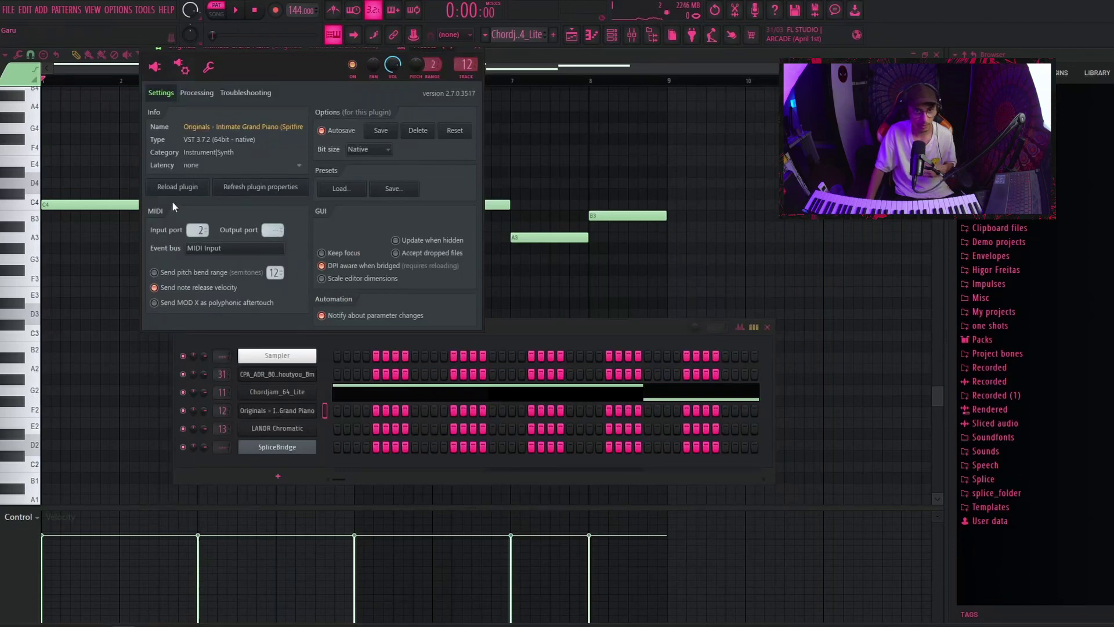
{"action": "left_click_drag", "start_coordinate": [198, 229], "coordinate": [197, 238]}
{"action": "scroll", "coordinate": [198, 229], "scroll_direction": "up", "scroll_amount": 1}
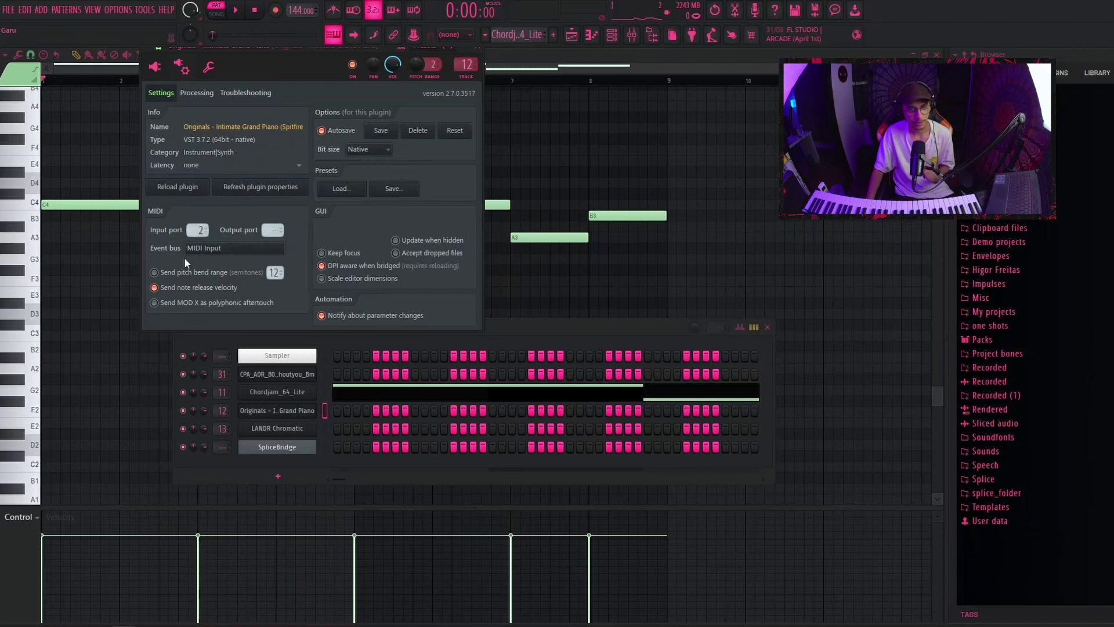
{"action": "left_click", "coordinate": [476, 58]}
- Select the Chordjam channel and open its note pattern in the piano roll
{"action": "left_click", "coordinate": [325, 394]}
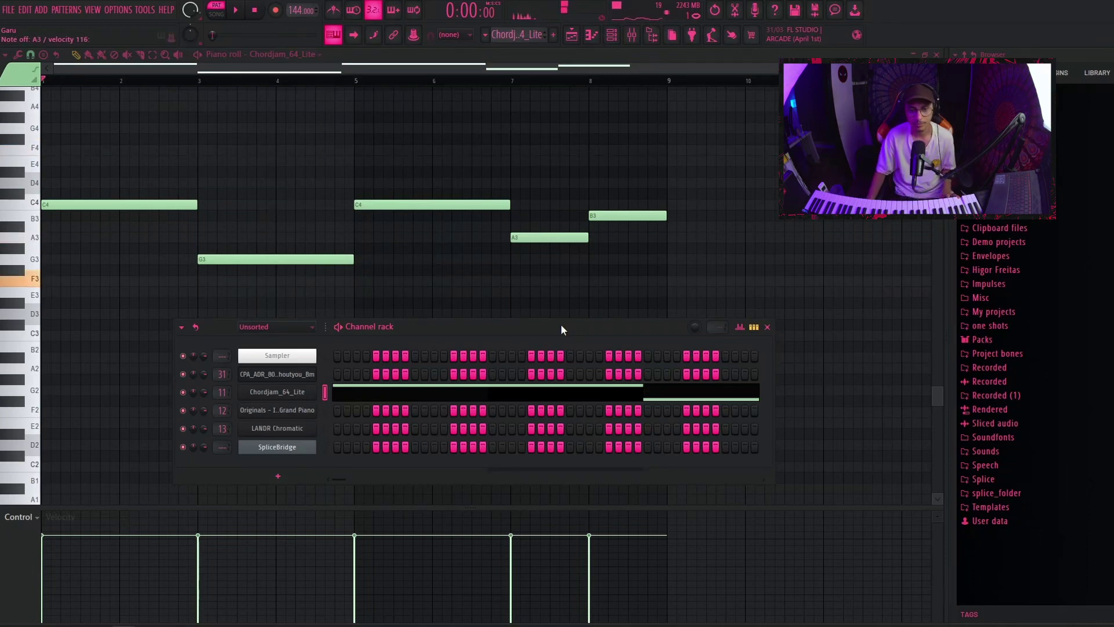
{"action": "left_click", "coordinate": [405, 396]}
{"action": "left_click", "coordinate": [405, 397]}
{"action": "scroll", "coordinate": [381, 403], "scroll_direction": "up", "scroll_amount": 5}
{"action": "scroll", "coordinate": [381, 402], "scroll_direction": "down", "scroll_amount": 4}
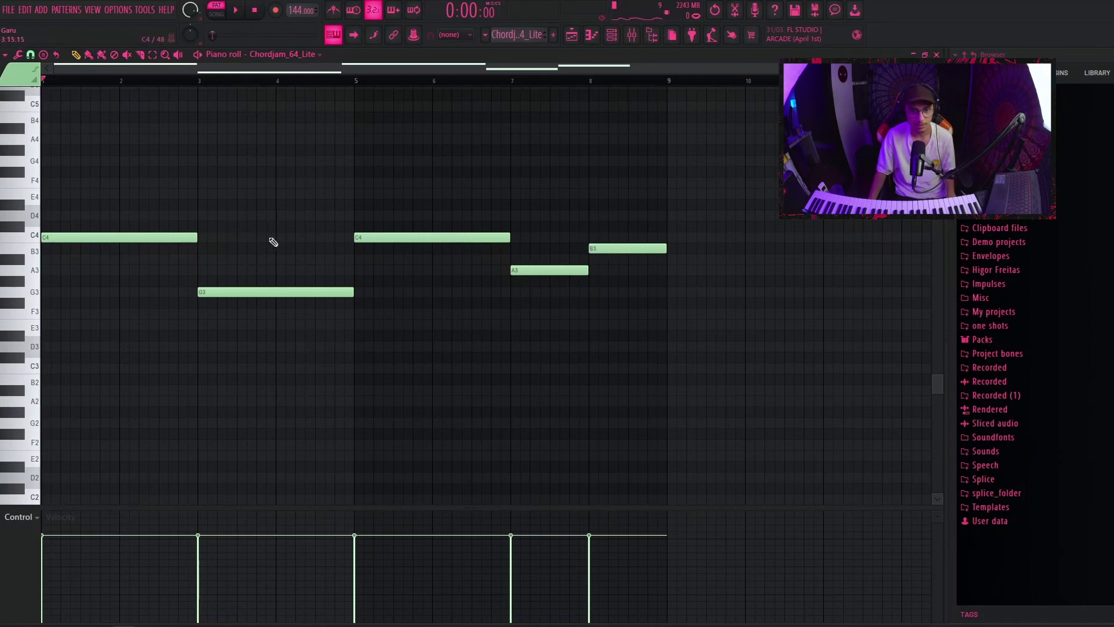
{"action": "scroll", "coordinate": [553, 279], "scroll_direction": "up", "scroll_amount": 3}
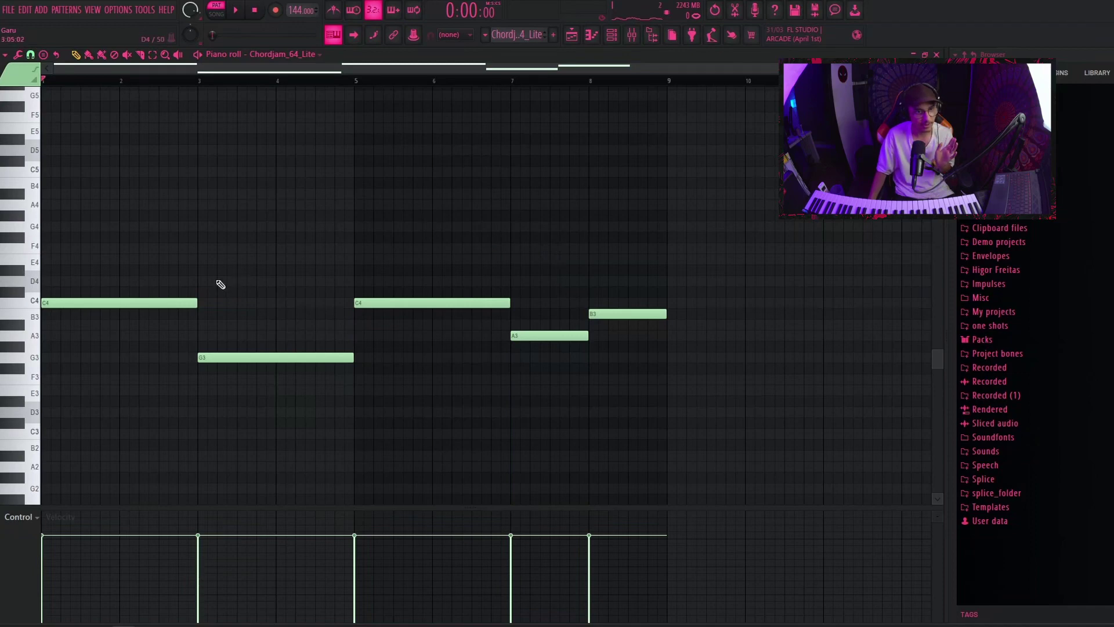
- Select the two C4 notes, switch the selection to the G3, A3 and B3 notes, and clear it
{"action": "left_click_drag", "start_coordinate": [187, 284], "coordinate": [385, 330]}
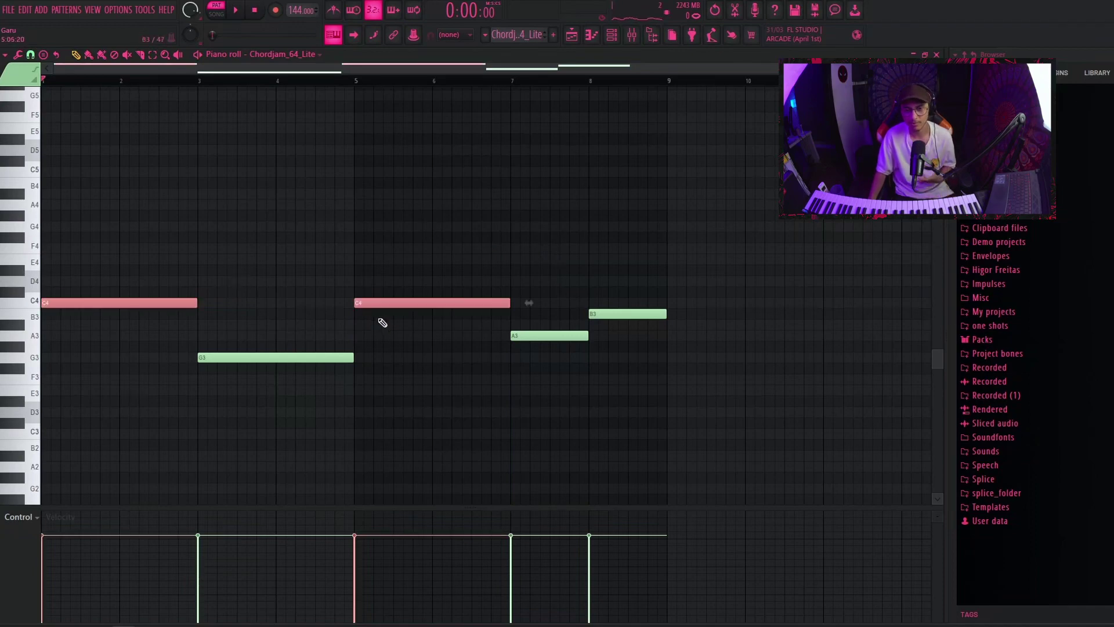
{"action": "left_click_drag", "start_coordinate": [322, 402], "coordinate": [363, 358]}
{"action": "left_click_drag", "start_coordinate": [590, 399], "coordinate": [638, 316]}
{"action": "left_click", "coordinate": [611, 36]}
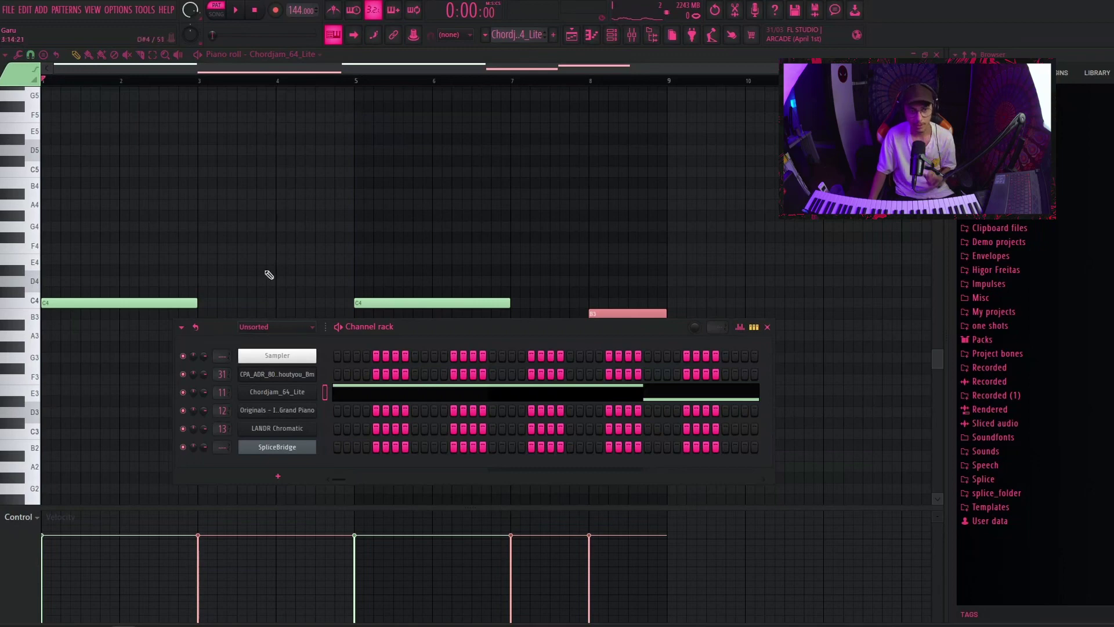
{"action": "left_click", "coordinate": [433, 70]}
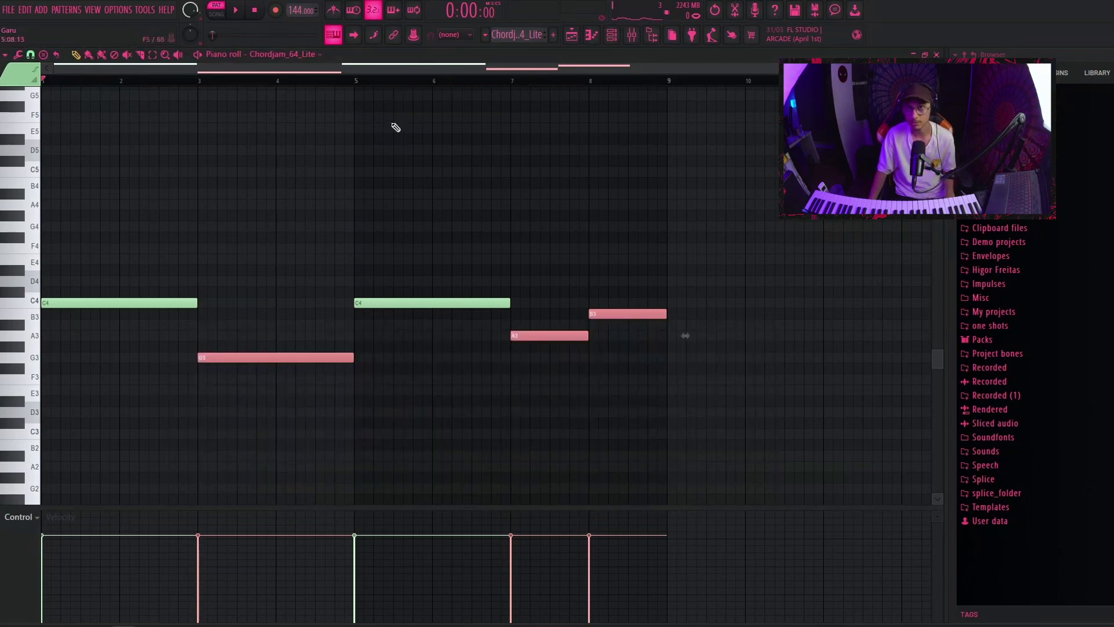
{"action": "left_click_drag", "start_coordinate": [125, 266], "coordinate": [641, 348]}
{"action": "left_click_drag", "start_coordinate": [634, 256], "coordinate": [127, 411]}
{"action": "left_click_drag", "start_coordinate": [122, 247], "coordinate": [597, 447]}
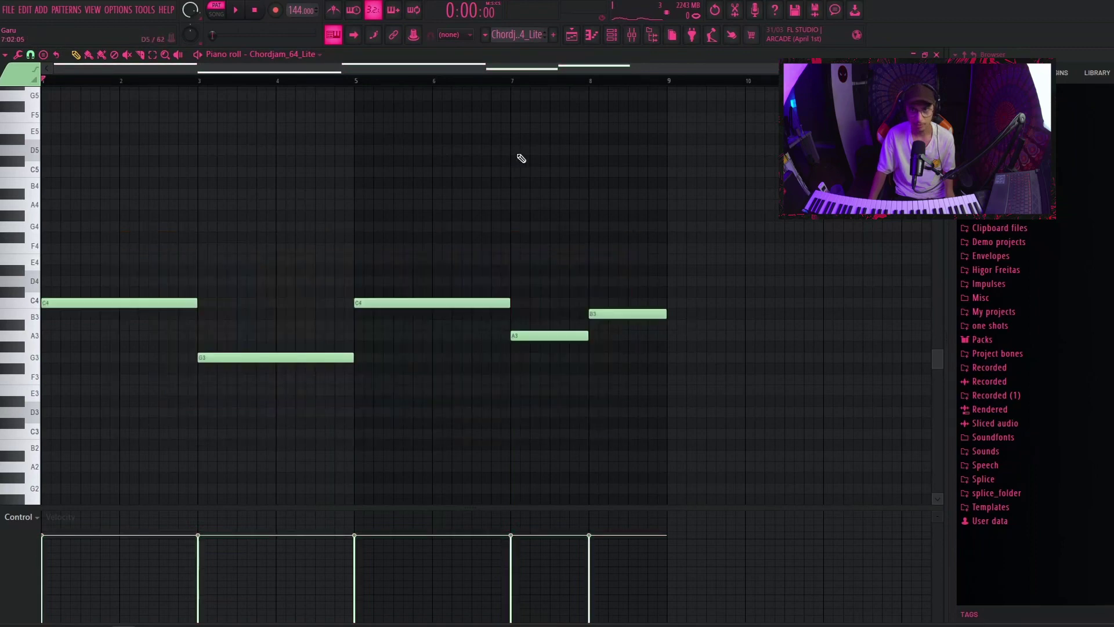
- Open the Chordjam Lite plugin, place its window beside the notes in the piano roll, and close the channel rack
{"action": "left_click", "coordinate": [611, 35]}
{"action": "left_click", "coordinate": [281, 395]}
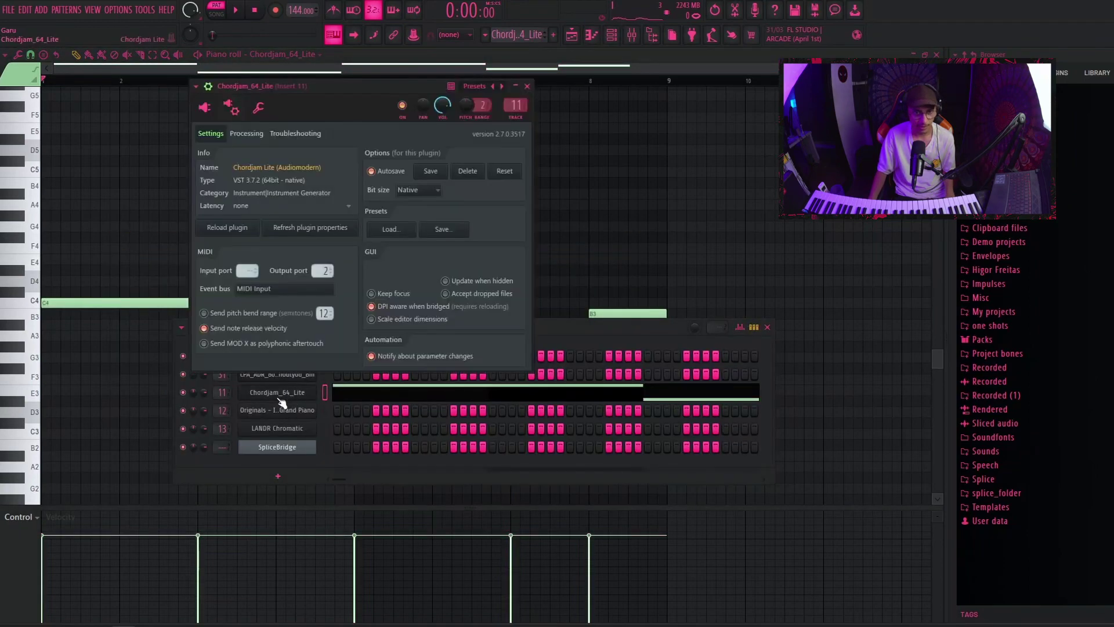
{"action": "left_click_drag", "start_coordinate": [348, 92], "coordinate": [460, 93]}
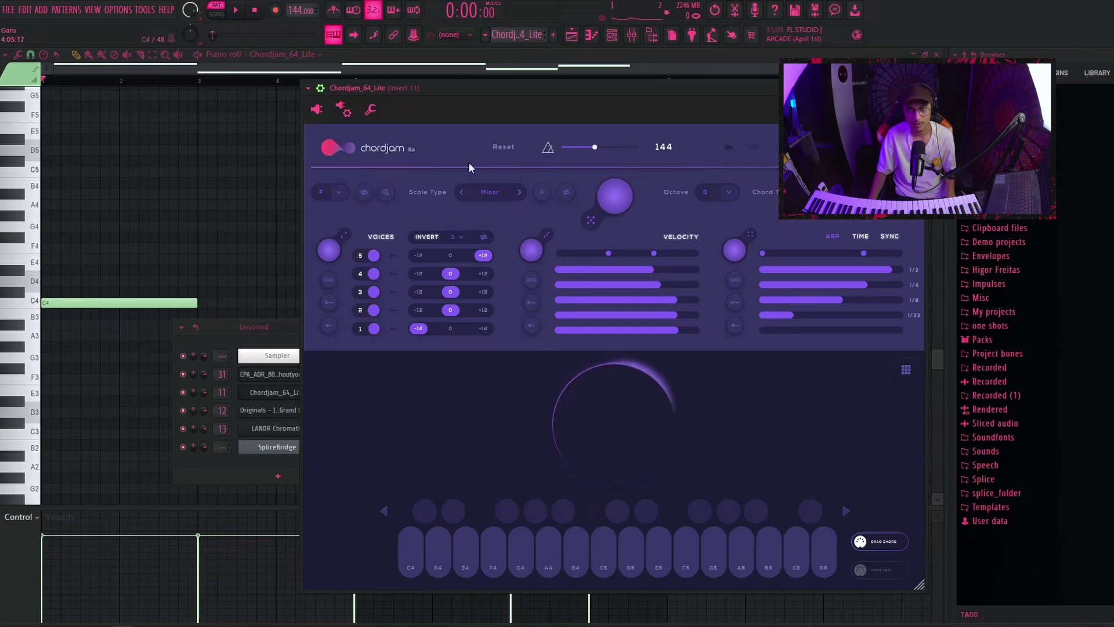
{"action": "left_click_drag", "start_coordinate": [472, 89], "coordinate": [772, 127]}
{"action": "left_click", "coordinate": [406, 57]}
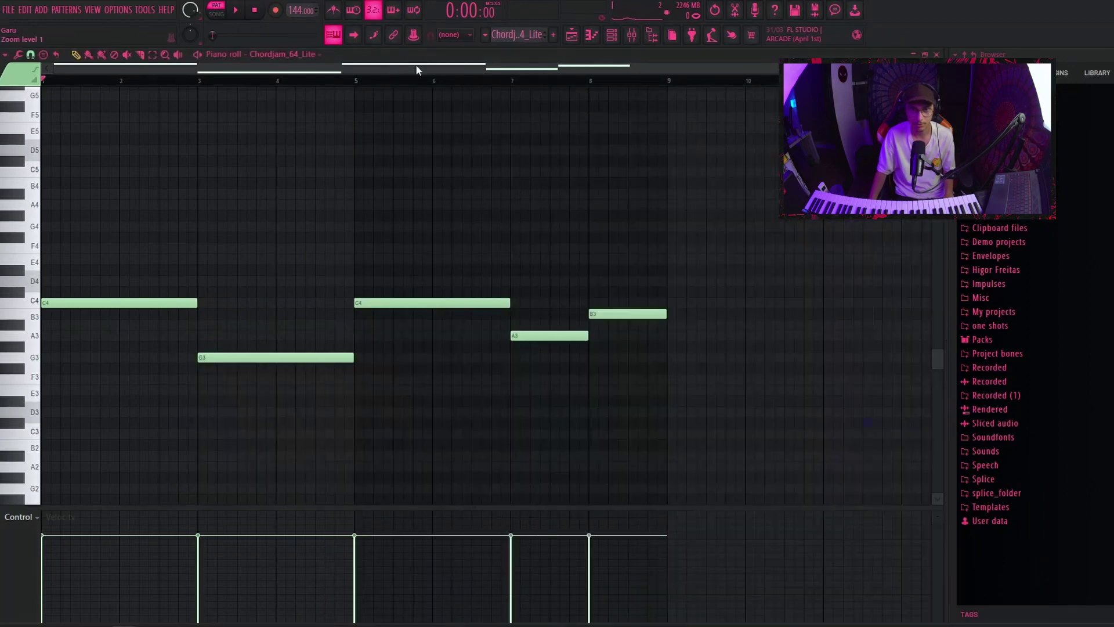
{"action": "left_click", "coordinate": [611, 35]}
{"action": "left_click", "coordinate": [302, 392]}
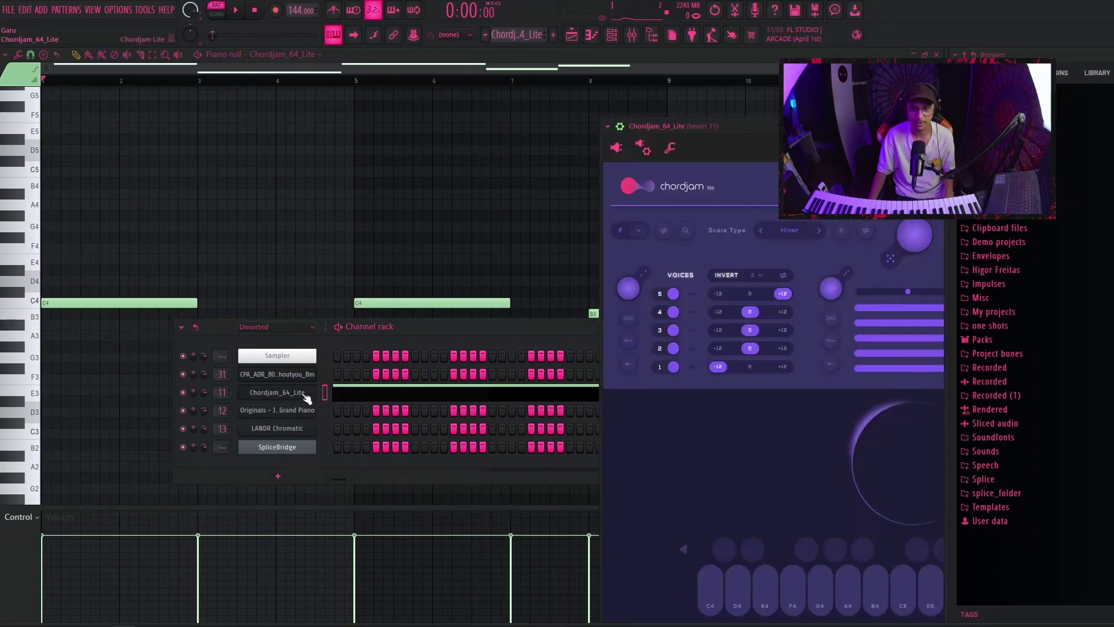
{"action": "left_click_drag", "start_coordinate": [468, 335], "coordinate": [307, 402]}
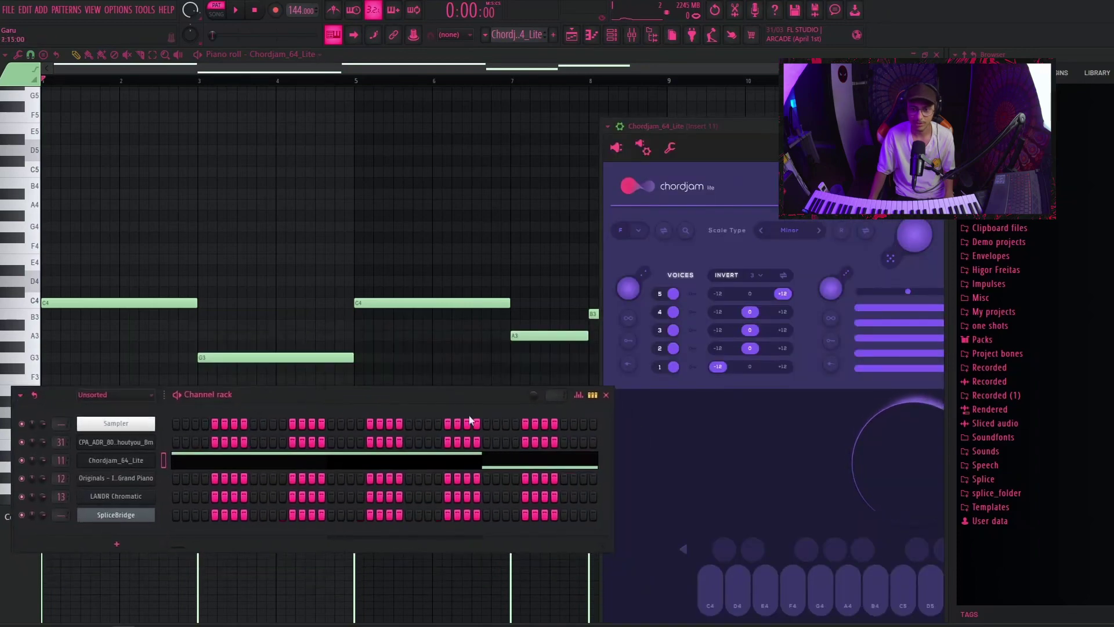
{"action": "left_click", "coordinate": [605, 396]}
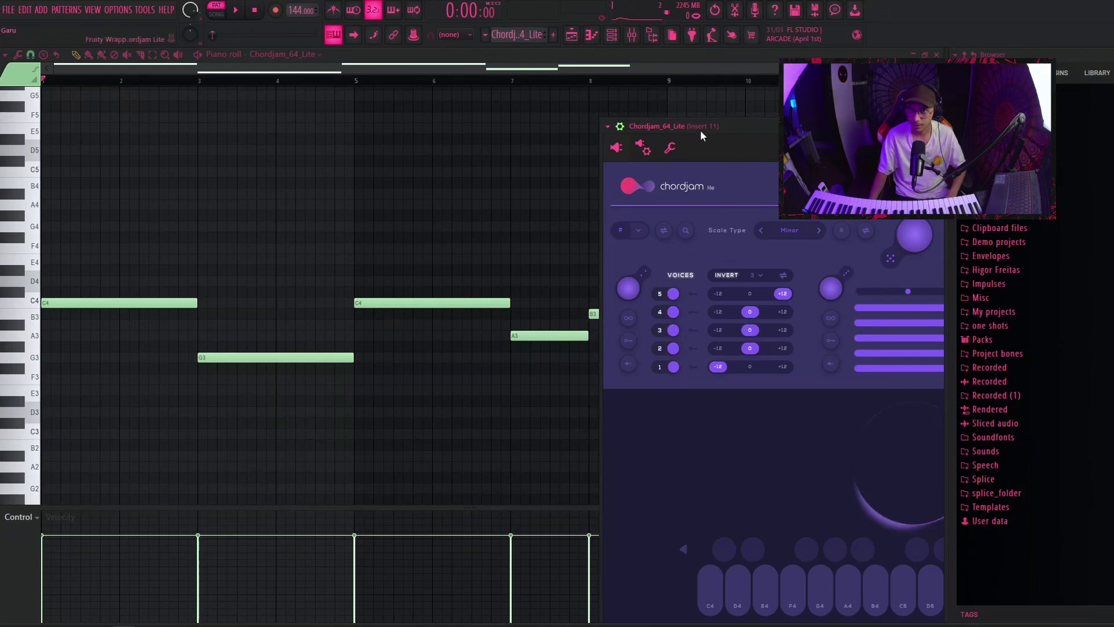
{"action": "left_click_drag", "start_coordinate": [697, 125], "coordinate": [729, 105]}
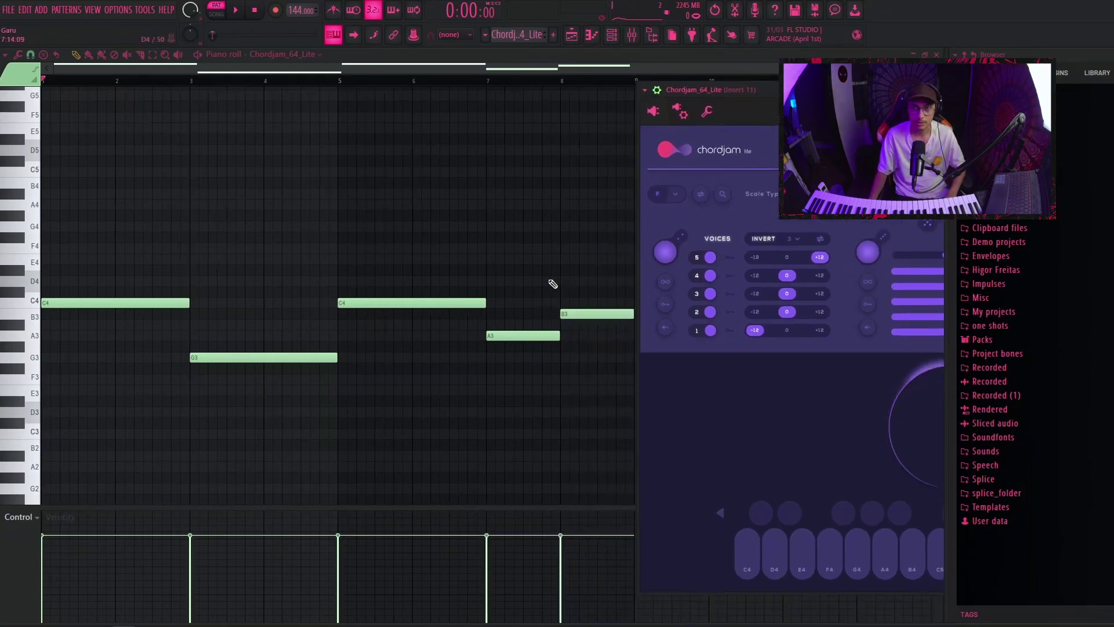
- Play the Chordjam pattern alongside the plugin window and stop playback
{"action": "key", "text": "space"}
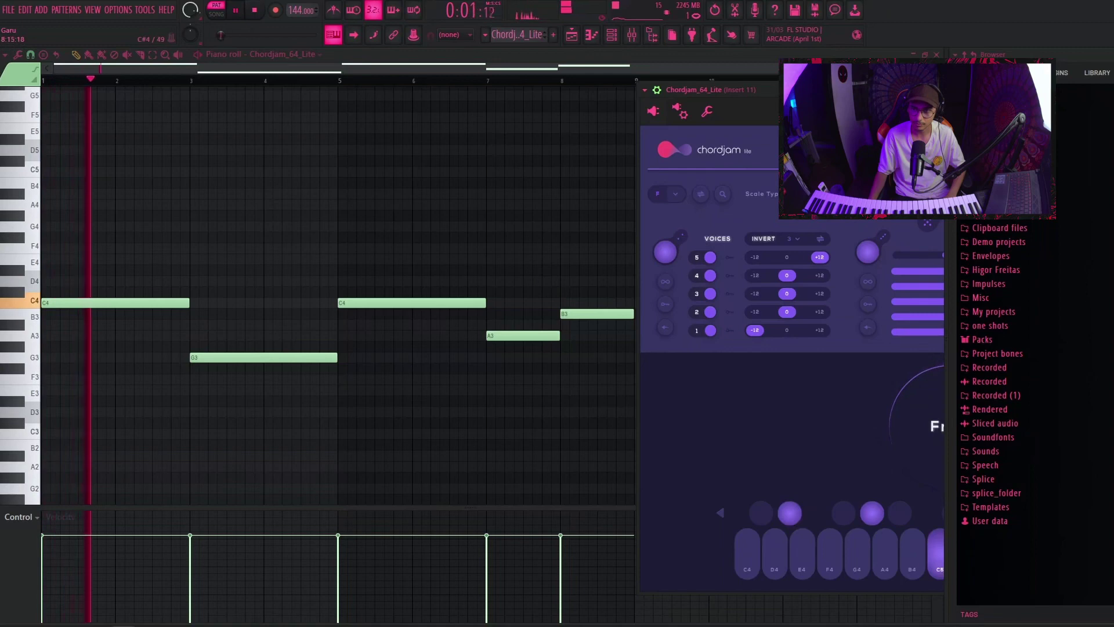
{"action": "left_click_drag", "start_coordinate": [784, 95], "coordinate": [744, 89]}
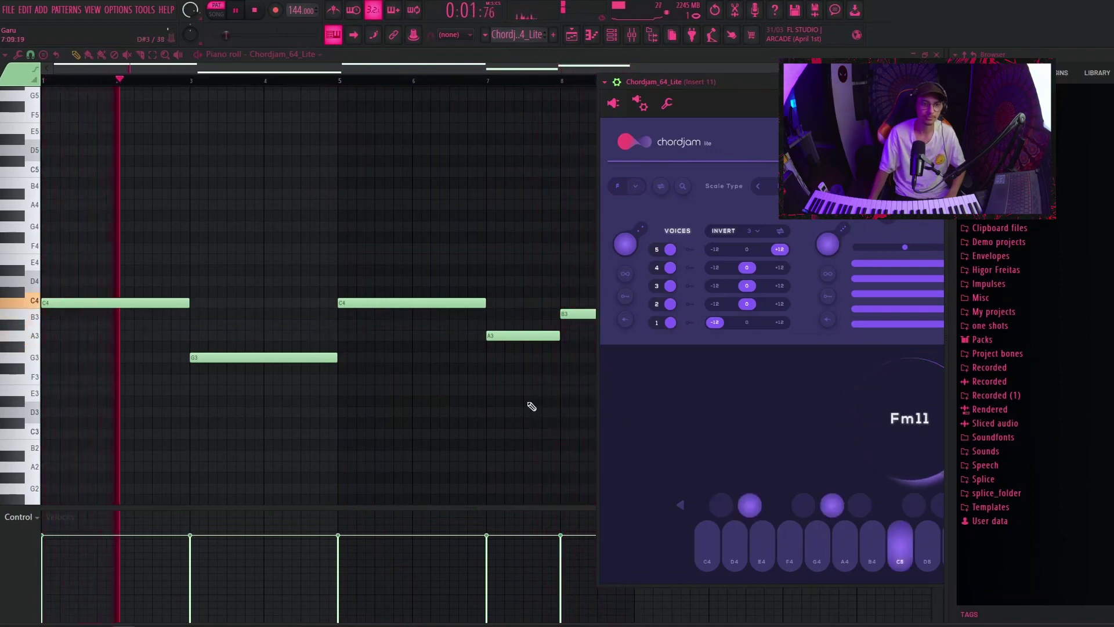
{"action": "key", "text": "space"}
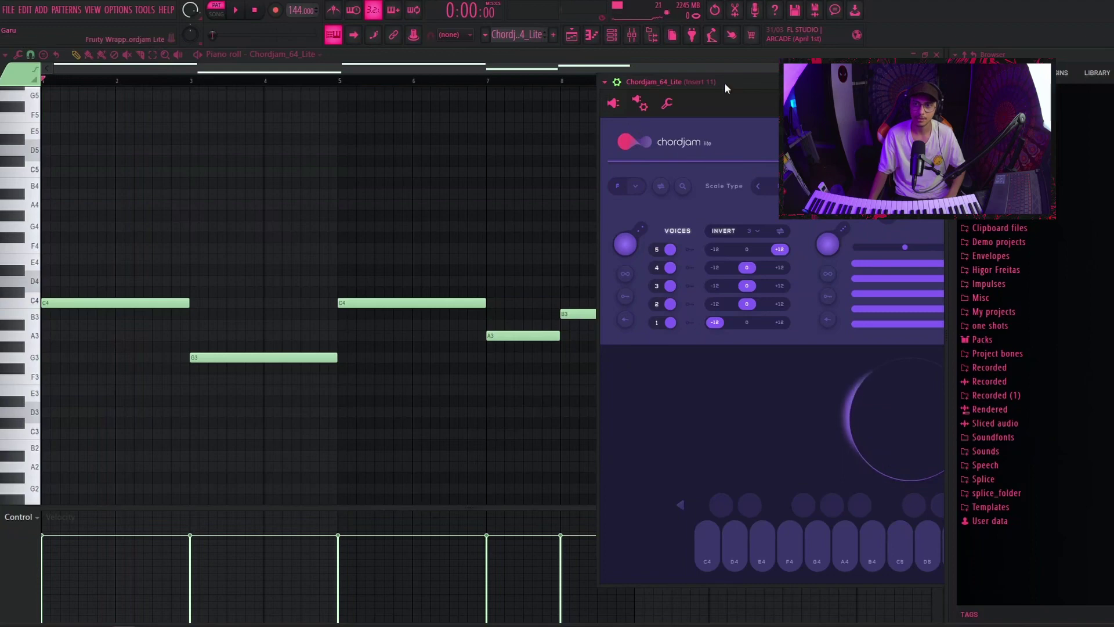
- Put away the Chordjam Lite window and show the playlist arrangement
{"action": "left_click_drag", "start_coordinate": [721, 84], "coordinate": [455, 91]}
{"action": "left_click_drag", "start_coordinate": [734, 87], "coordinate": [500, 87]}
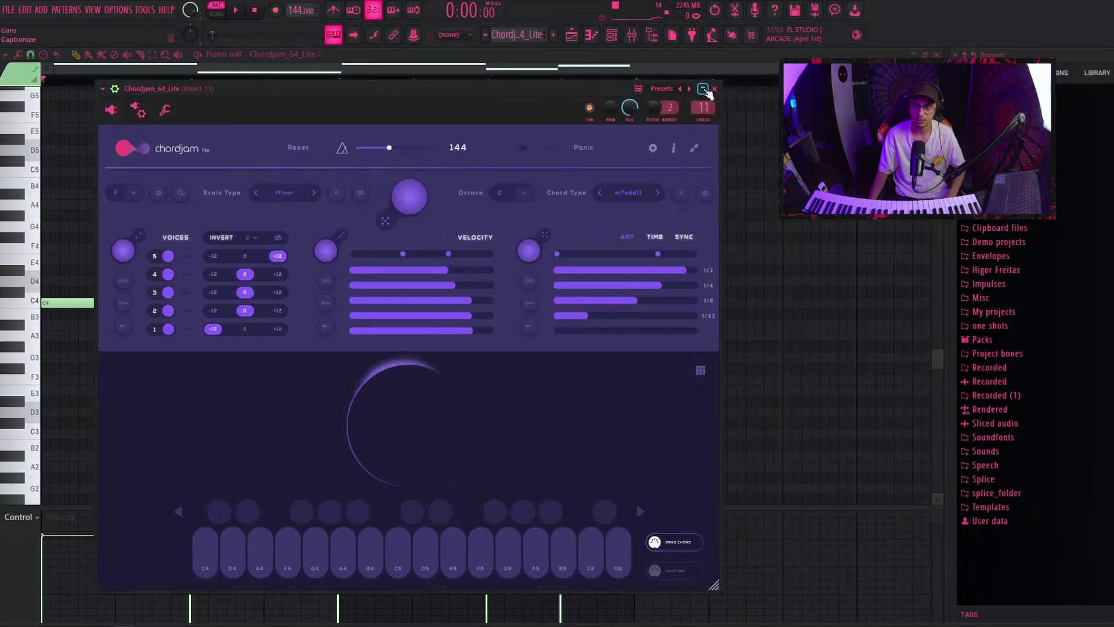
{"action": "left_click", "coordinate": [703, 89]}
{"action": "left_click", "coordinate": [613, 37]}
{"action": "left_click", "coordinate": [572, 36]}
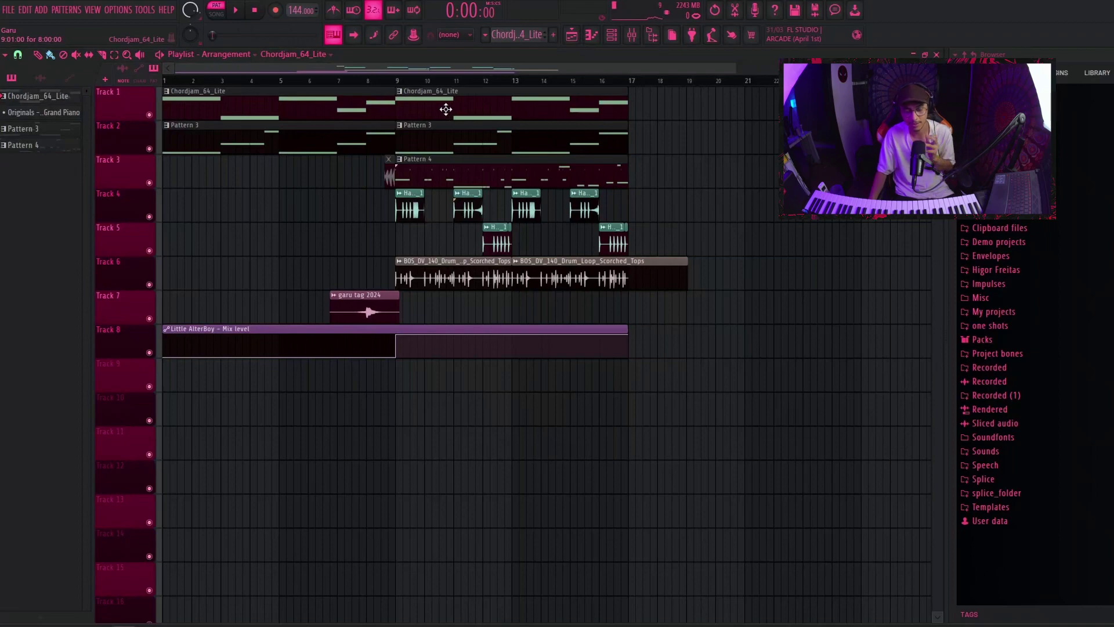
- Open Pattern 3's LANDR Chromatic notes in the piano roll from its playlist clip, showing the pattern from bar 1
{"action": "double_click", "coordinate": [346, 129]}
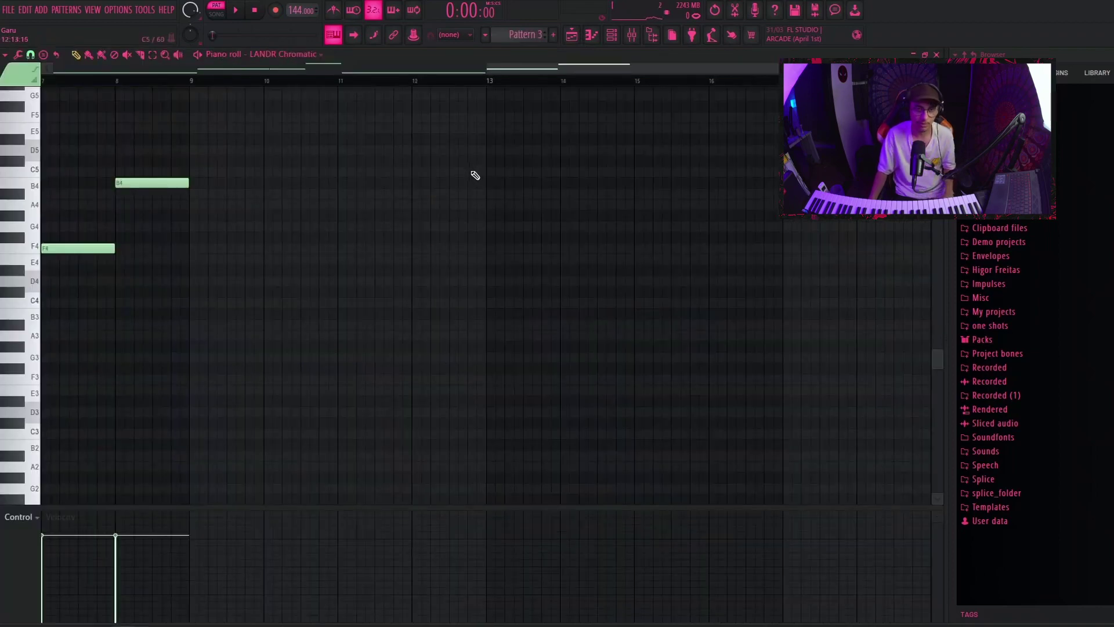
{"action": "scroll", "coordinate": [458, 171], "scroll_direction": "left", "scroll_amount": 6}
{"action": "scroll", "coordinate": [458, 172], "scroll_direction": "up", "scroll_amount": 1}
- Open the LANDR Chromatic plugin and select its channel in the channel rack
{"action": "left_click", "coordinate": [613, 37]}
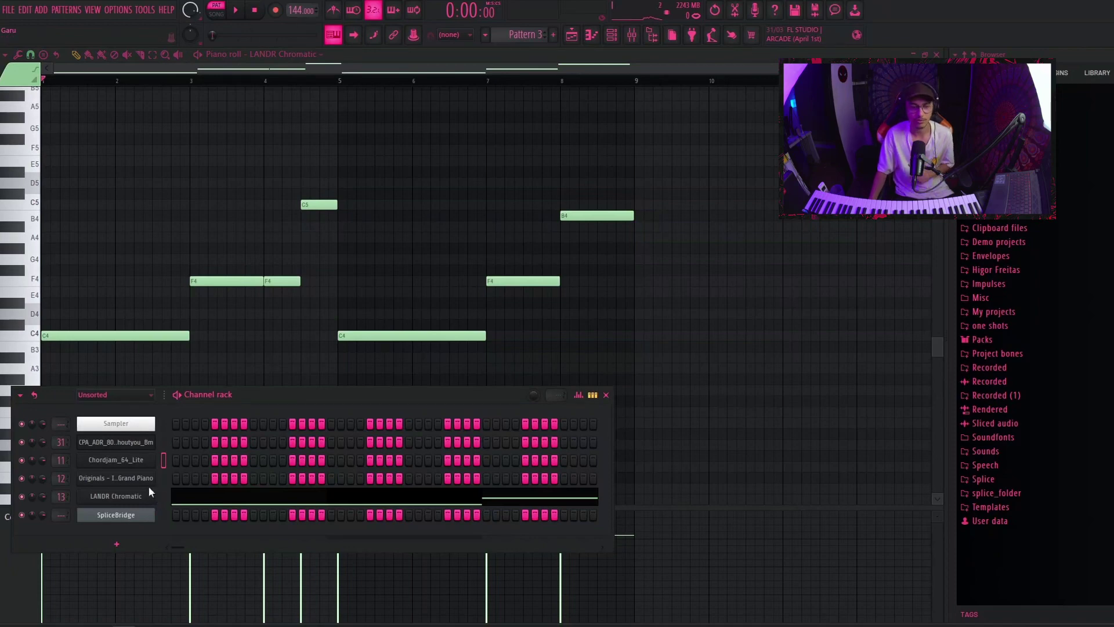
{"action": "left_click", "coordinate": [135, 500]}
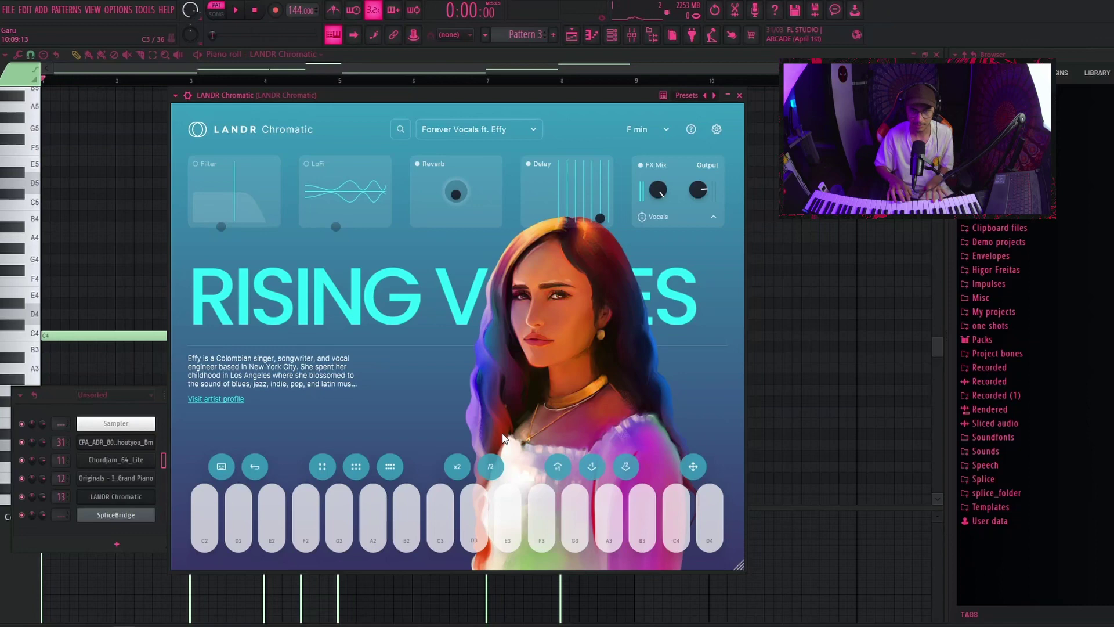
{"action": "left_click", "coordinate": [163, 496]}
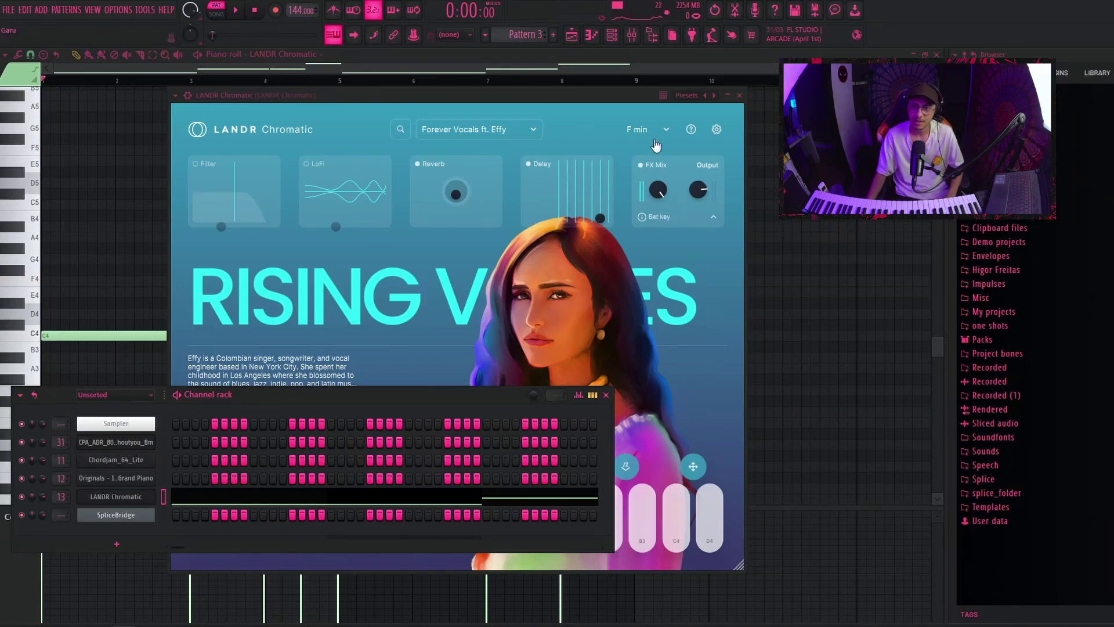
- Check LANDR Chromatic's root note and chord type settings, and close the plugin and the channel rack
{"action": "left_click", "coordinate": [619, 128]}
{"action": "left_click", "coordinate": [647, 130]}
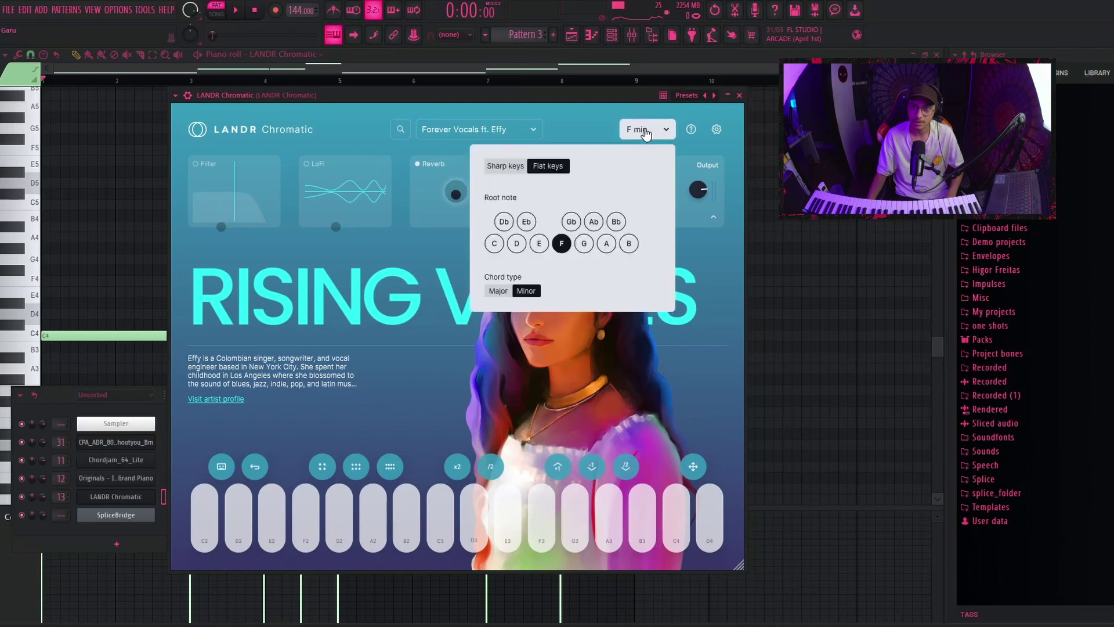
{"action": "left_click", "coordinate": [645, 133]}
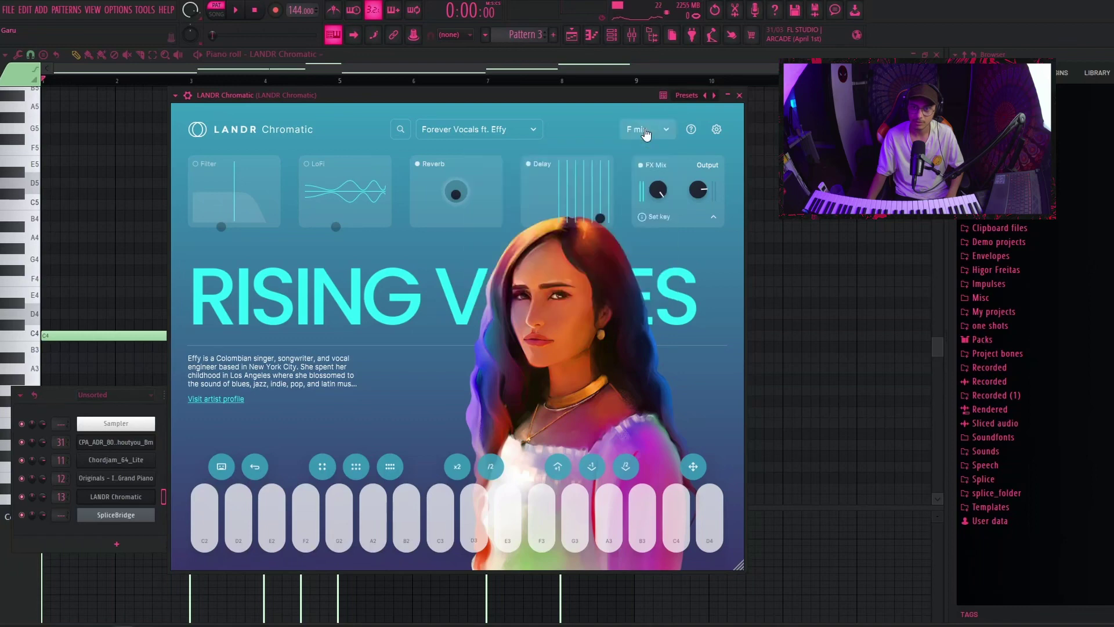
{"action": "left_click", "coordinate": [739, 96]}
{"action": "key", "text": "F6"}
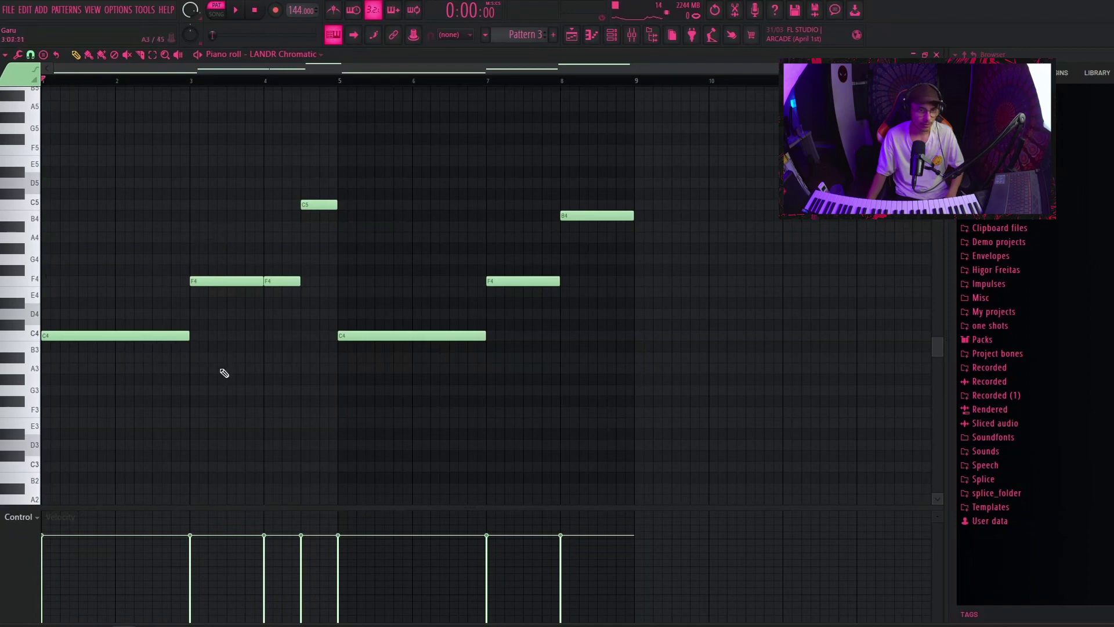
- Select the C4 and longer F4 notes, switch the selection to the short F4, C5 and B4 notes, and clear it
{"action": "left_click", "coordinate": [158, 332]}
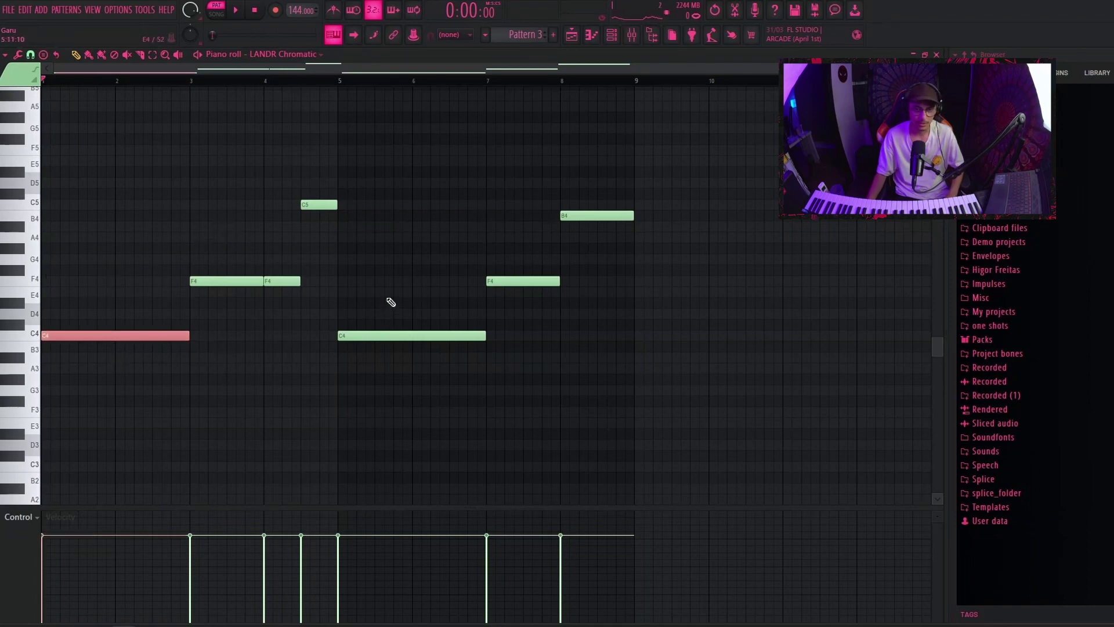
{"action": "left_click", "coordinate": [349, 335], "text": "shift"}
{"action": "left_click", "coordinate": [526, 278]}
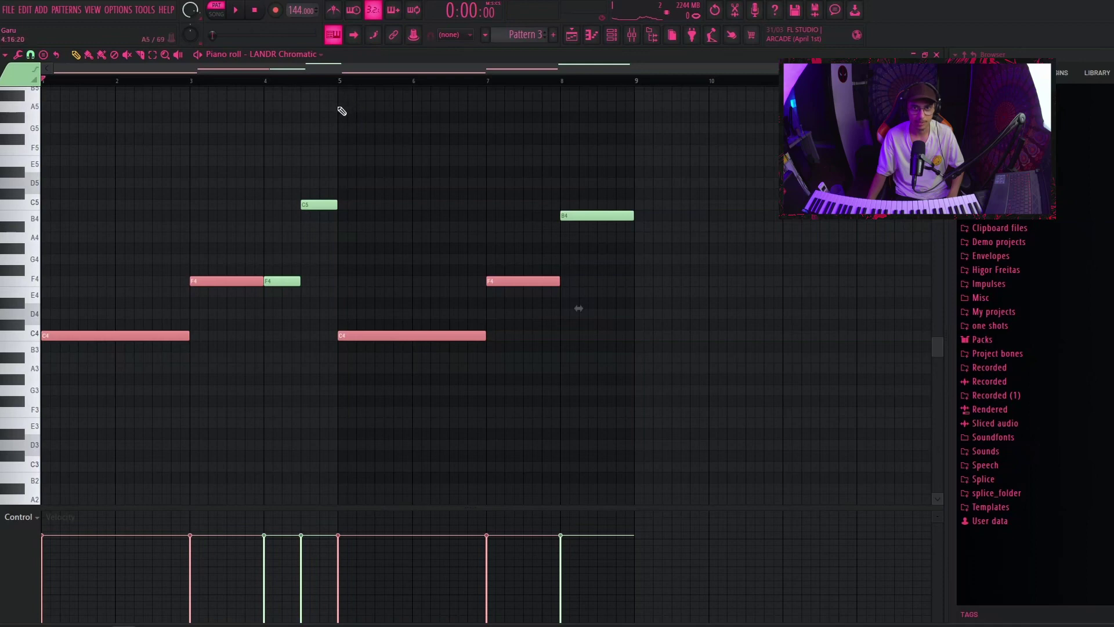
{"action": "left_click_drag", "start_coordinate": [268, 139], "coordinate": [308, 294]}
{"action": "left_click_drag", "start_coordinate": [575, 146], "coordinate": [619, 251]}
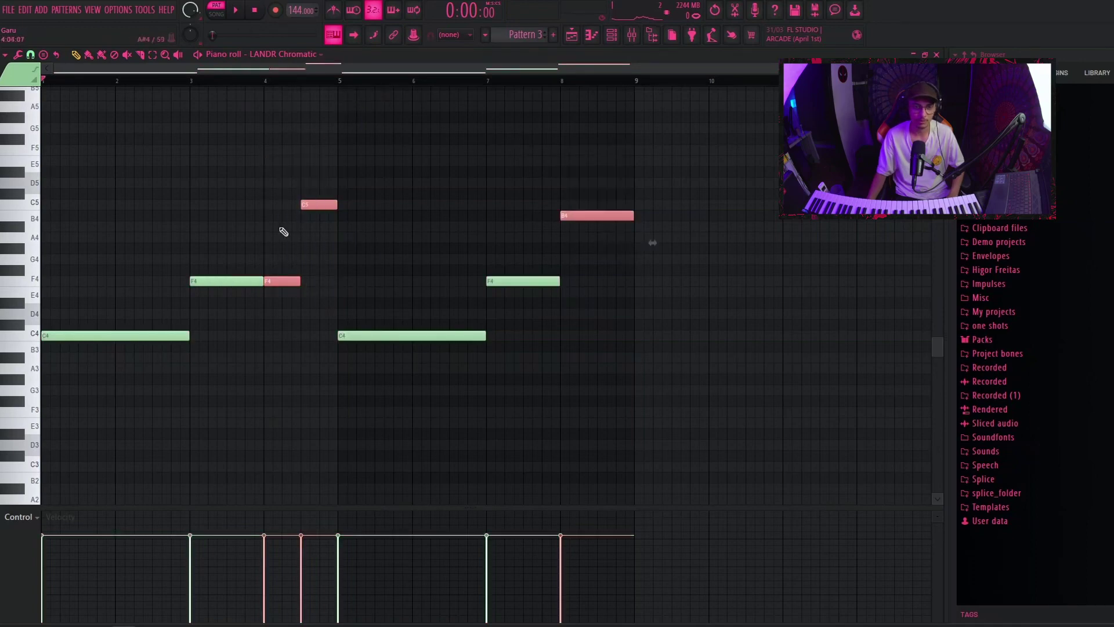
{"action": "left_click_drag", "start_coordinate": [224, 80], "coordinate": [40, 85]}
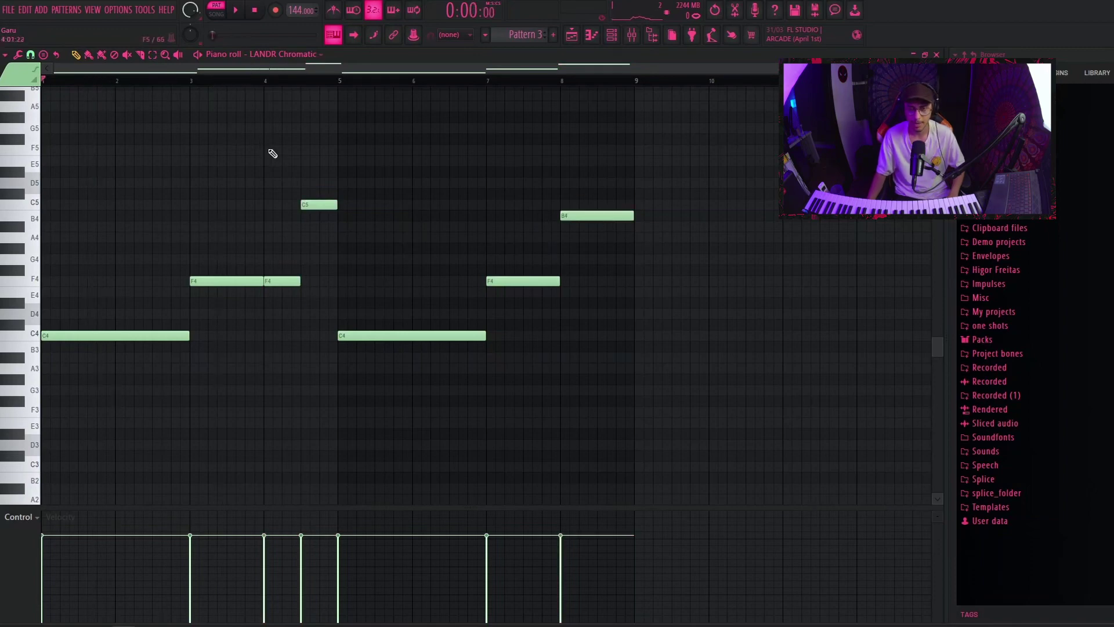
- Play back Pattern 3's LANDR Chromatic notes and stop playback
{"action": "key", "text": "space"}
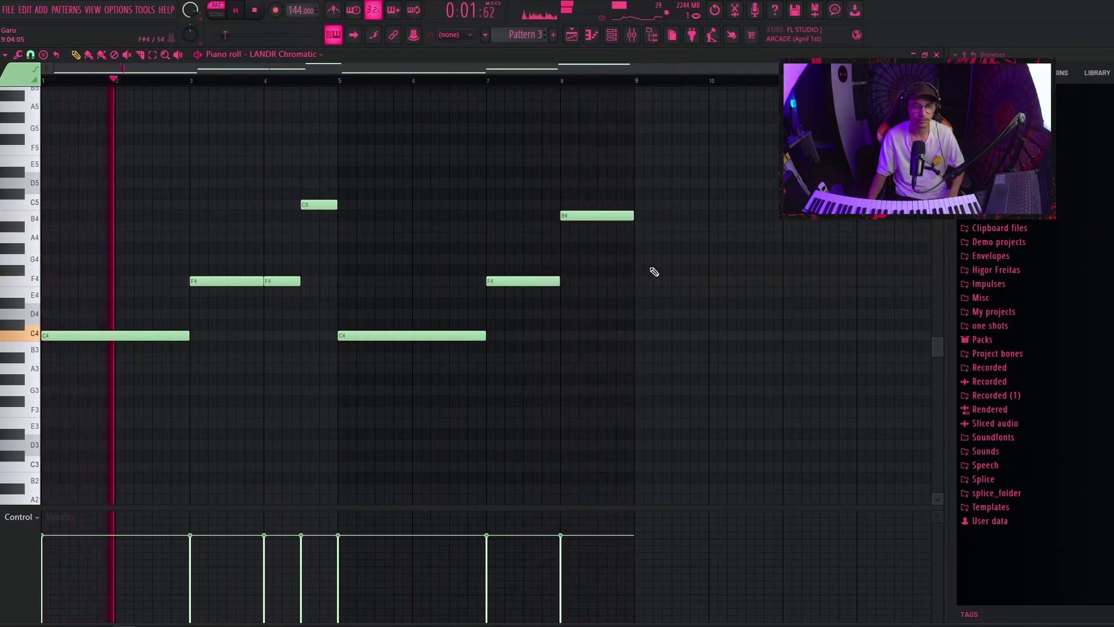
{"action": "key", "text": "space"}
- Set LANDR FX Electric's blend to 37% on the Intimate Grand Piano mixer track and check the track's Fruity parametric EQ 2 curve
{"action": "left_click", "coordinate": [634, 42]}
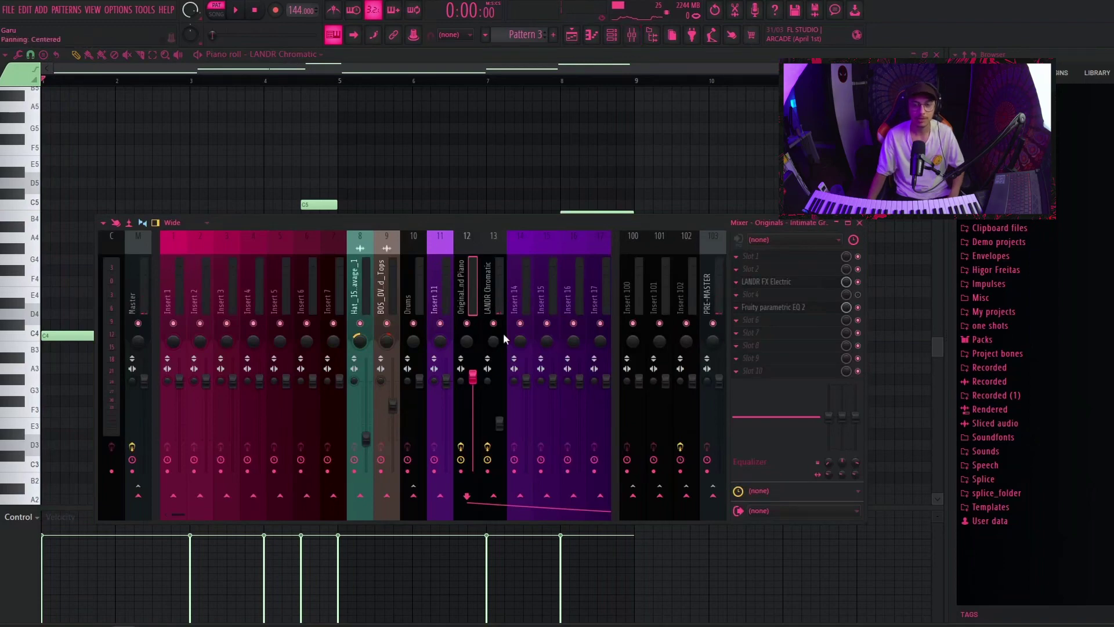
{"action": "left_click", "coordinate": [489, 301]}
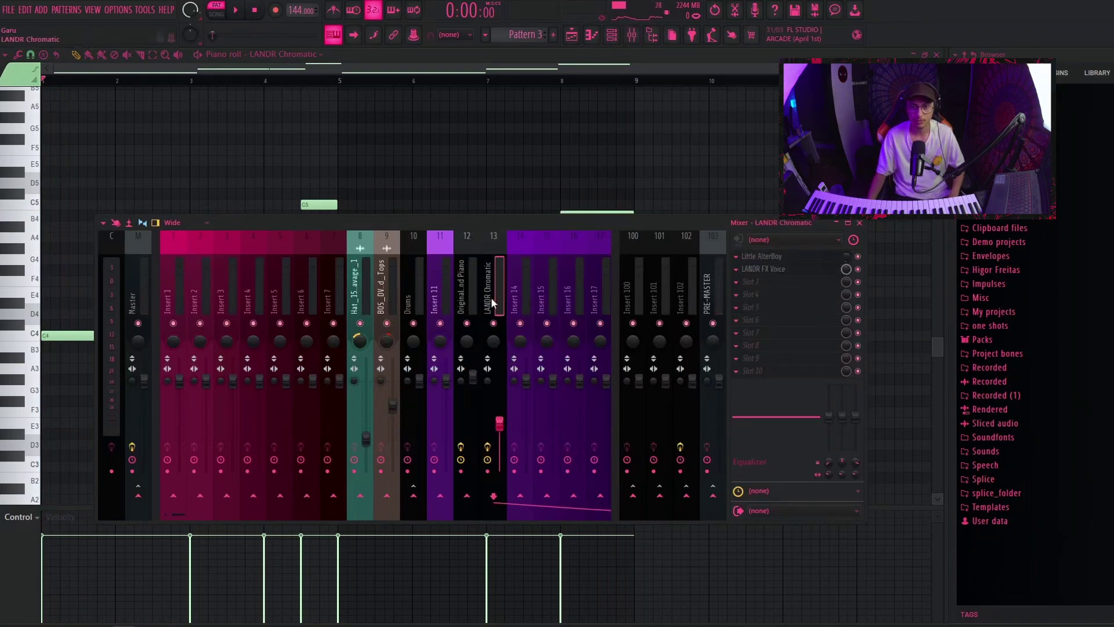
{"action": "left_click", "coordinate": [472, 301]}
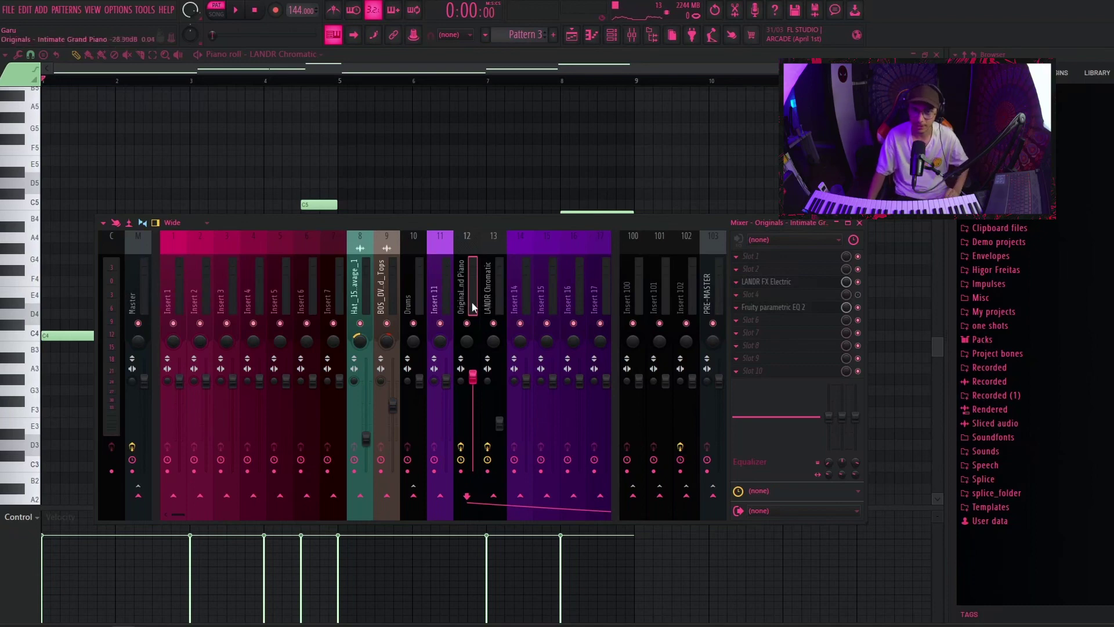
{"action": "left_click", "coordinate": [773, 283]}
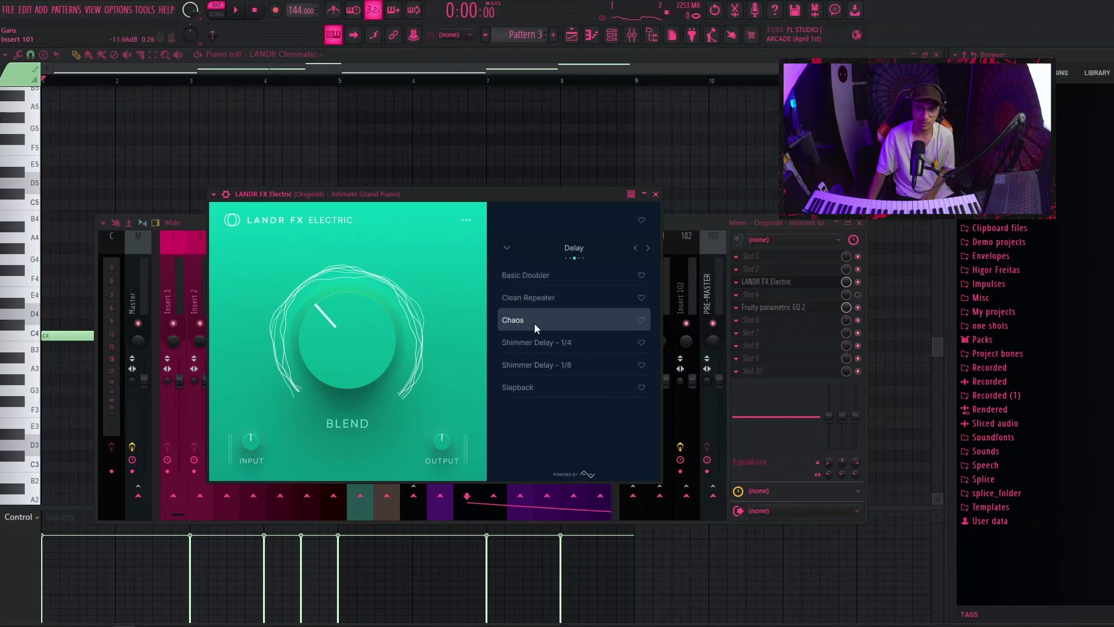
{"action": "left_click_drag", "start_coordinate": [350, 353], "coordinate": [345, 348]}
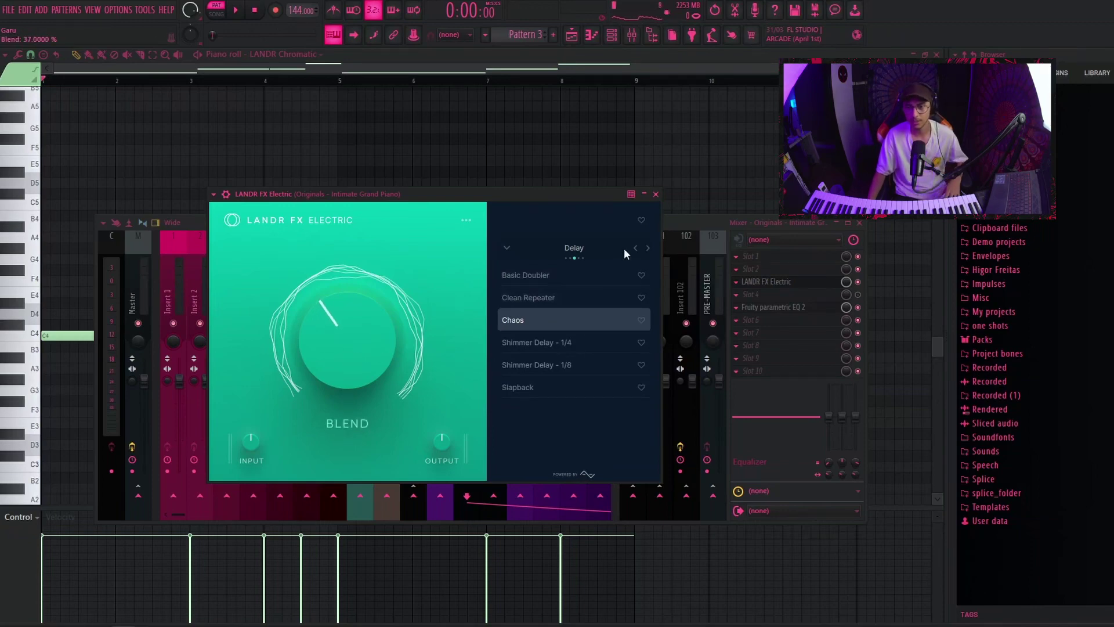
{"action": "left_click", "coordinate": [655, 194]}
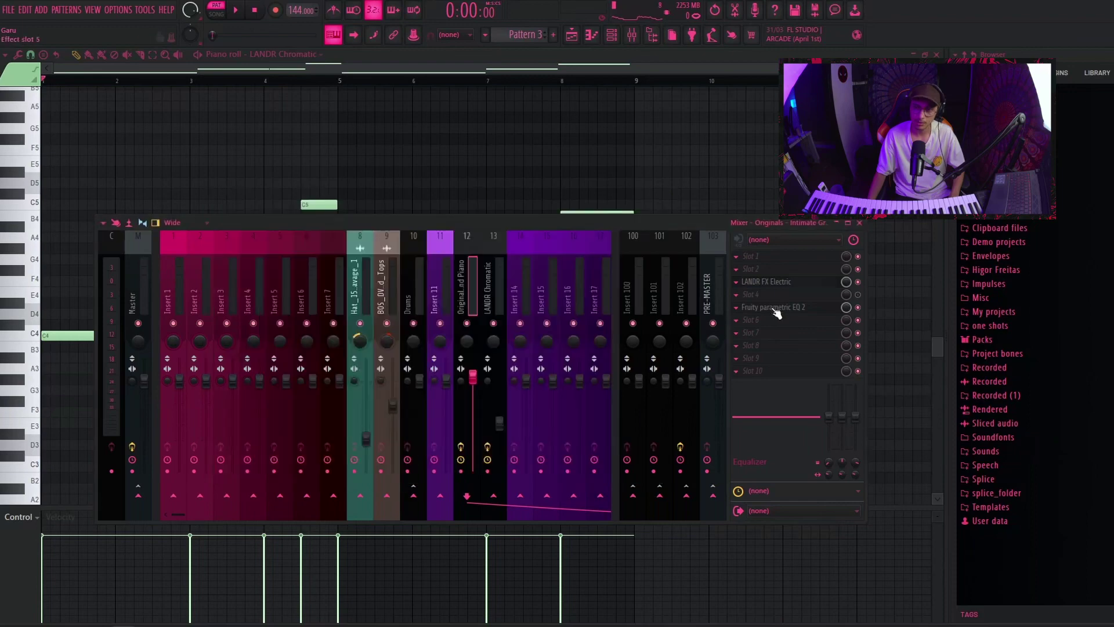
{"action": "left_click", "coordinate": [775, 307]}
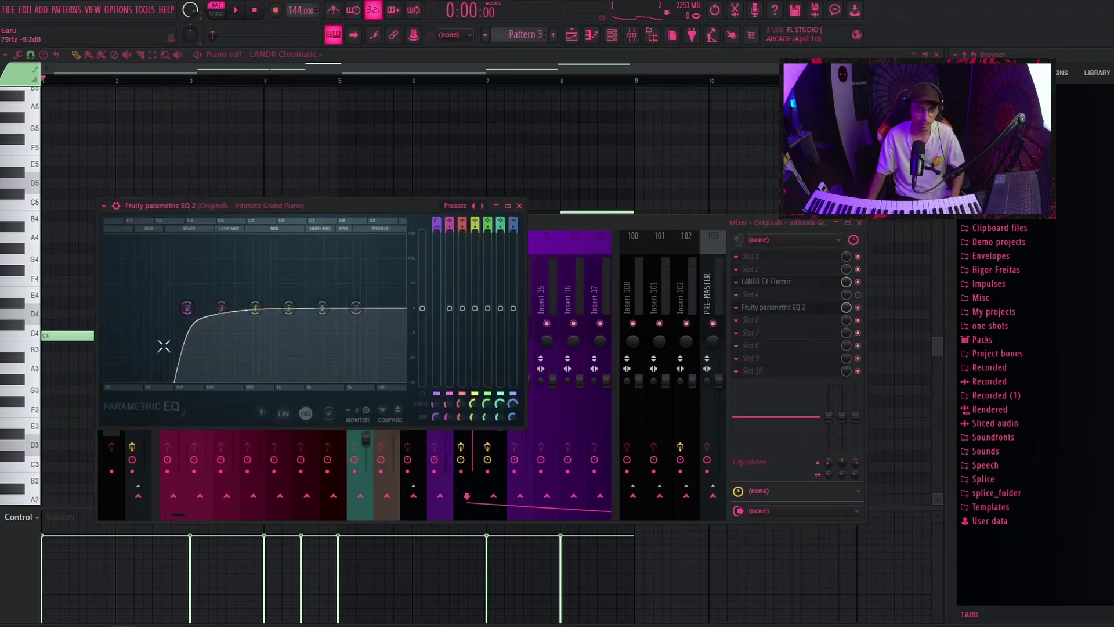
{"action": "left_click", "coordinate": [518, 205]}
- Open LANDR FX Voice on the LANDR Chromatic mixer track and look through its Vocals and FX preset categories
{"action": "left_click", "coordinate": [492, 282]}
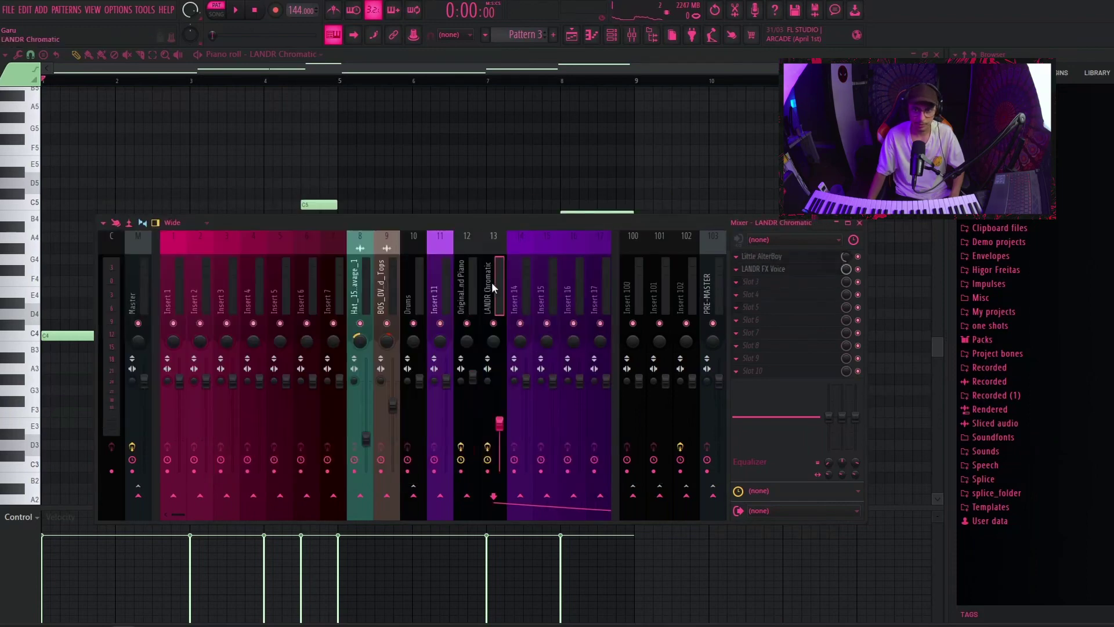
{"action": "left_click", "coordinate": [785, 272]}
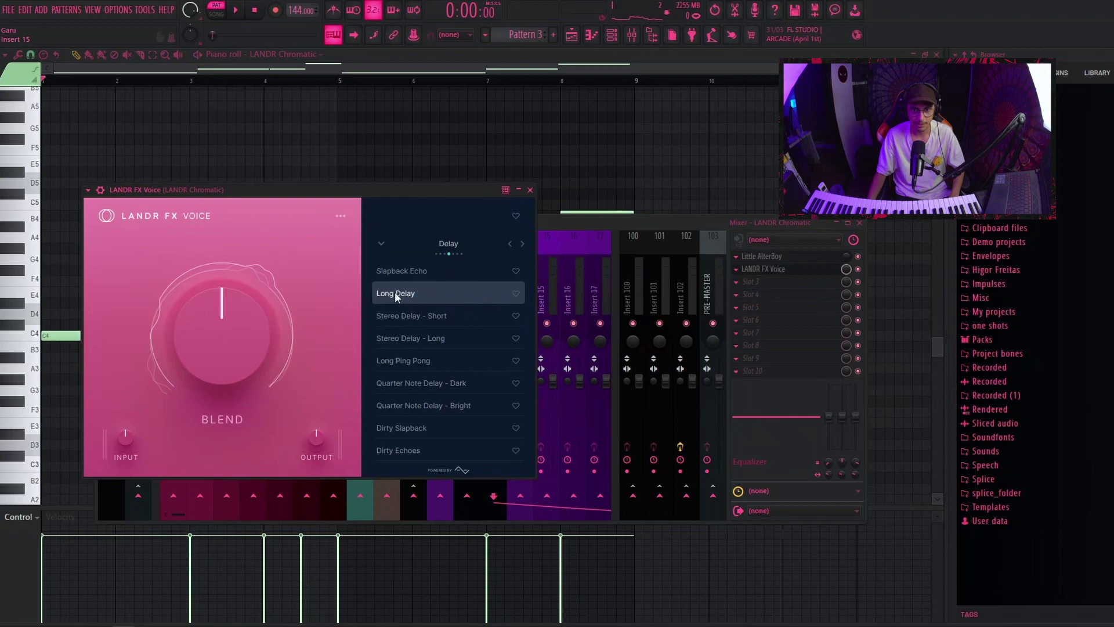
{"action": "left_click", "coordinate": [443, 254]}
{"action": "left_click", "coordinate": [437, 253]}
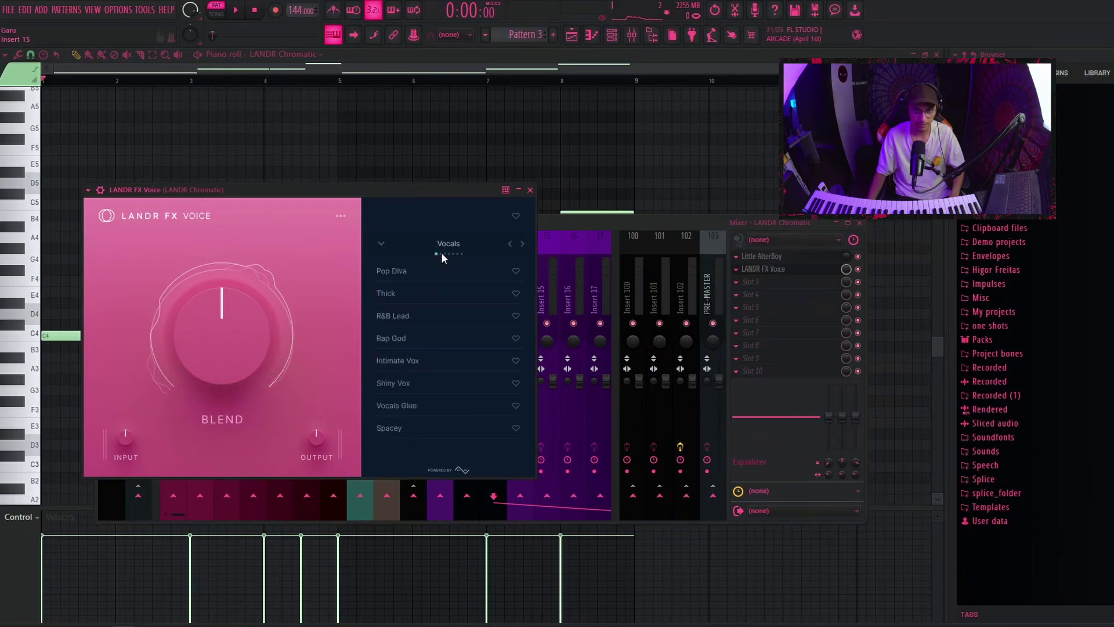
{"action": "left_click", "coordinate": [461, 254]}
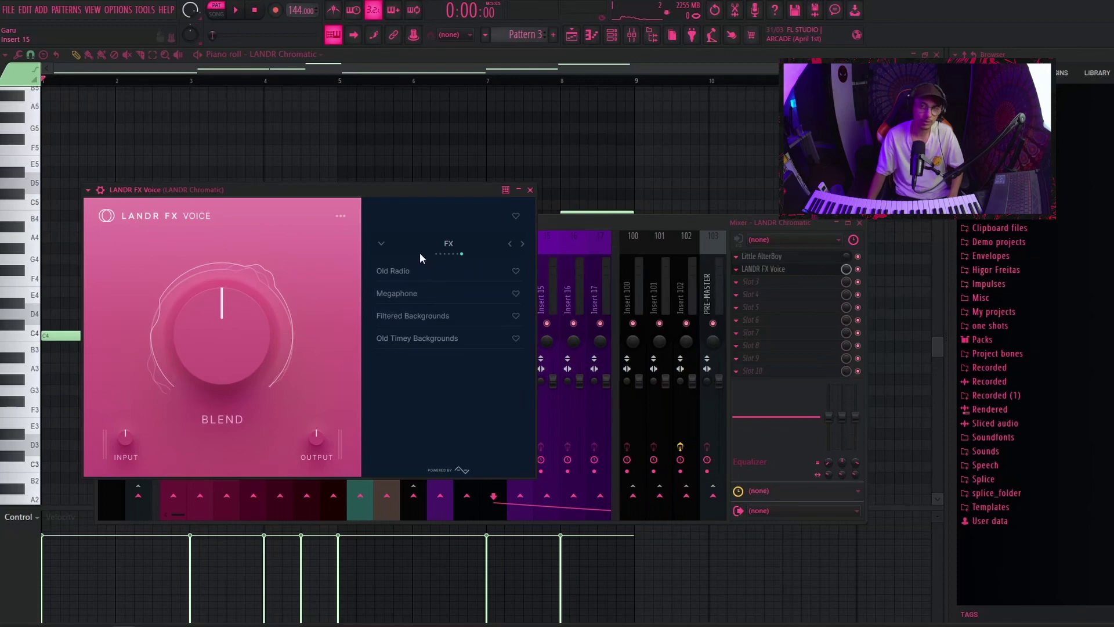
- Close LANDR FX Voice, show the playlist with the mixer below it, and open Little AlterBoy from the LANDR Chromatic track
{"action": "left_click", "coordinate": [529, 190]}
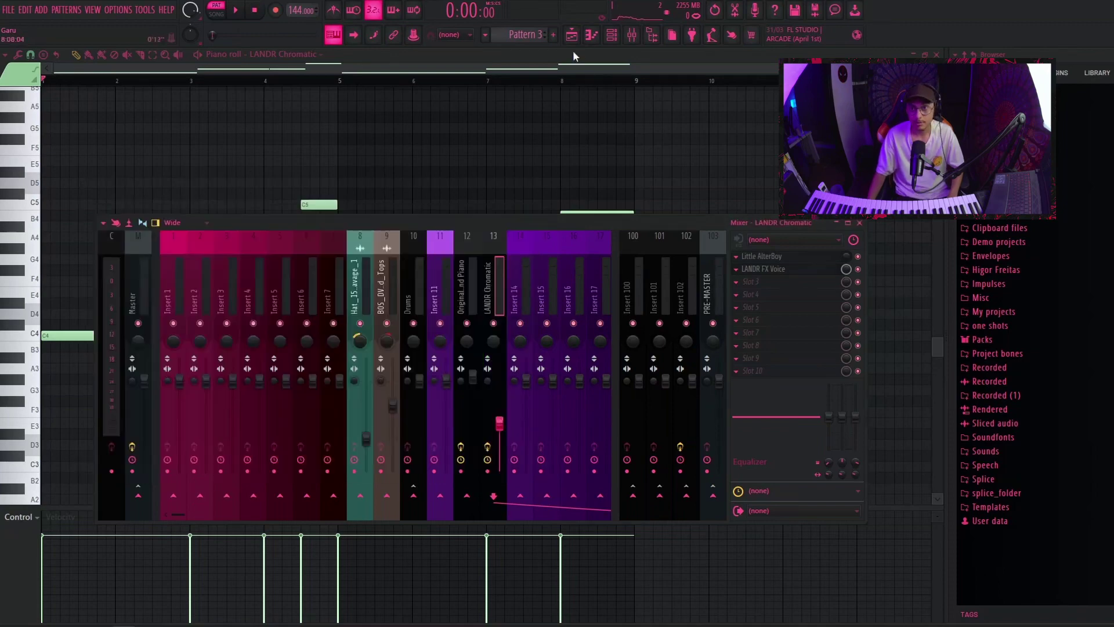
{"action": "left_click", "coordinate": [571, 35]}
{"action": "left_click", "coordinate": [634, 34]}
{"action": "left_click_drag", "start_coordinate": [597, 223], "coordinate": [596, 371]}
{"action": "scroll", "coordinate": [539, 276], "scroll_direction": "down", "scroll_amount": 1}
{"action": "scroll", "coordinate": [539, 276], "scroll_direction": "up", "scroll_amount": 1}
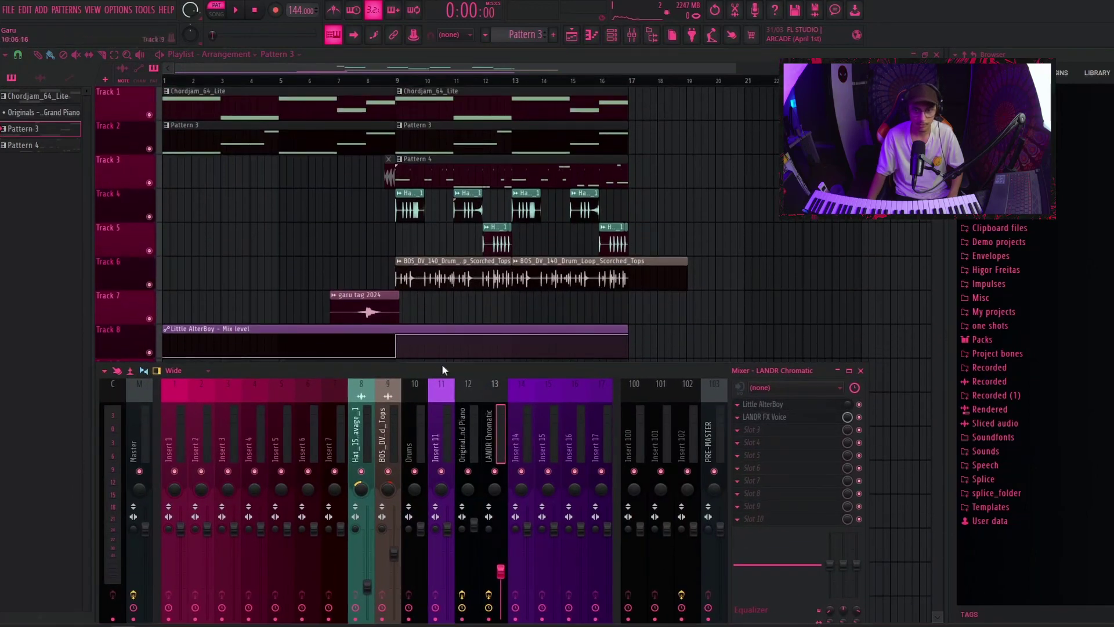
{"action": "left_click", "coordinate": [768, 404]}
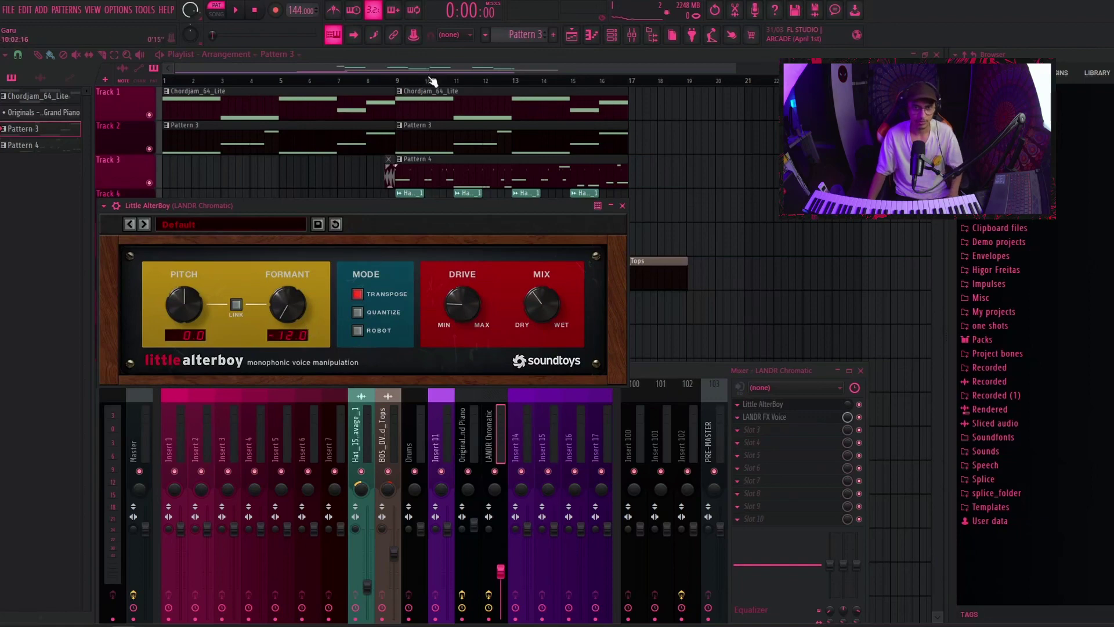
- Isolate the Pattern 3 track and the Little AlterBoy mix automation track, and start song playback from bar 7
{"action": "left_click", "coordinate": [403, 82]}
{"action": "left_click_drag", "start_coordinate": [404, 82], "coordinate": [399, 80]}
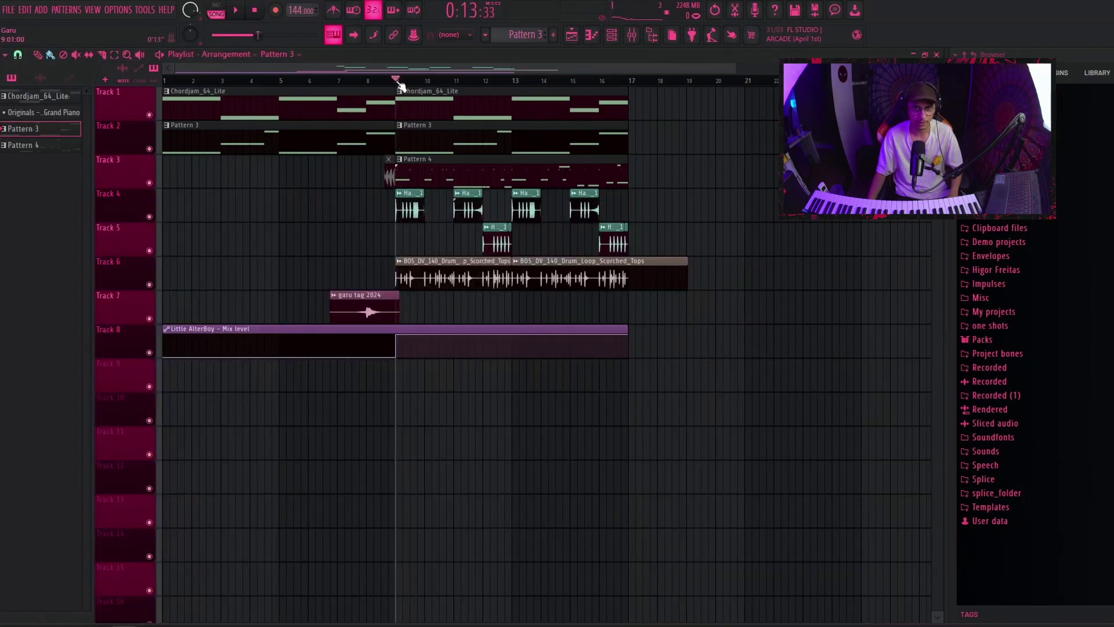
{"action": "scroll", "coordinate": [454, 185], "scroll_direction": "up", "scroll_amount": 2}
{"action": "right_click", "coordinate": [149, 116]}
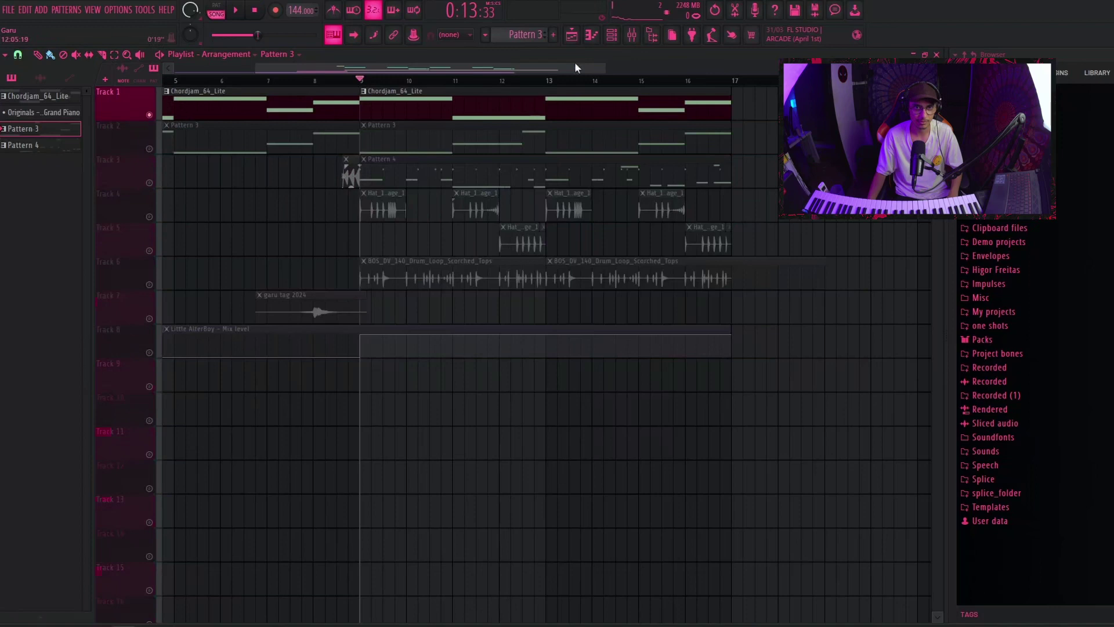
{"action": "left_click", "coordinate": [149, 352]}
{"action": "left_click_drag", "start_coordinate": [284, 83], "coordinate": [268, 83]}
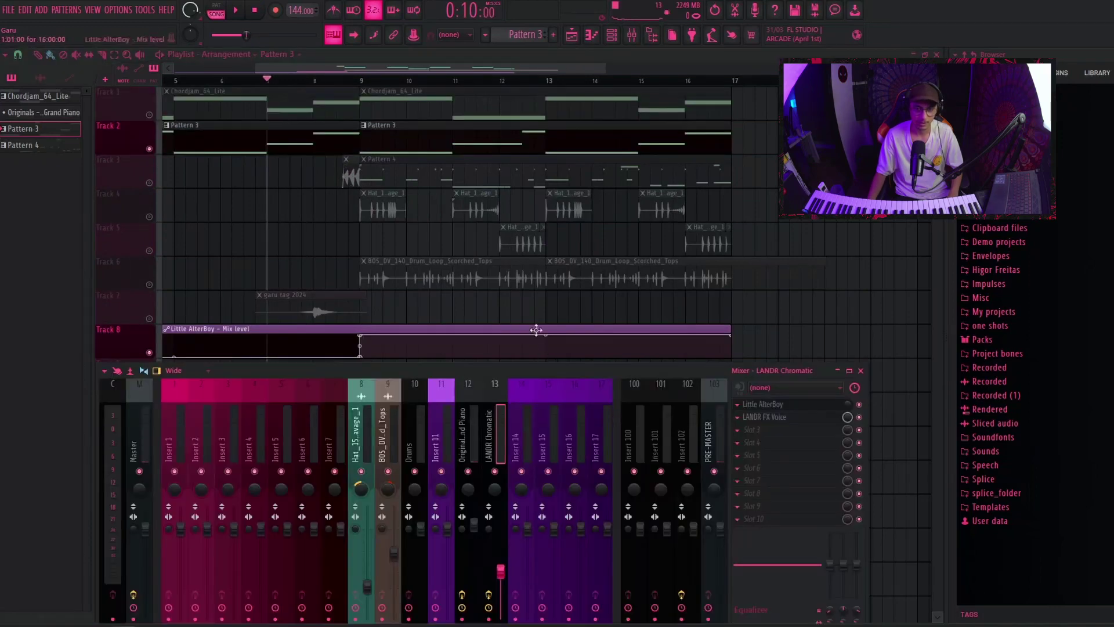
{"action": "key", "text": "space"}
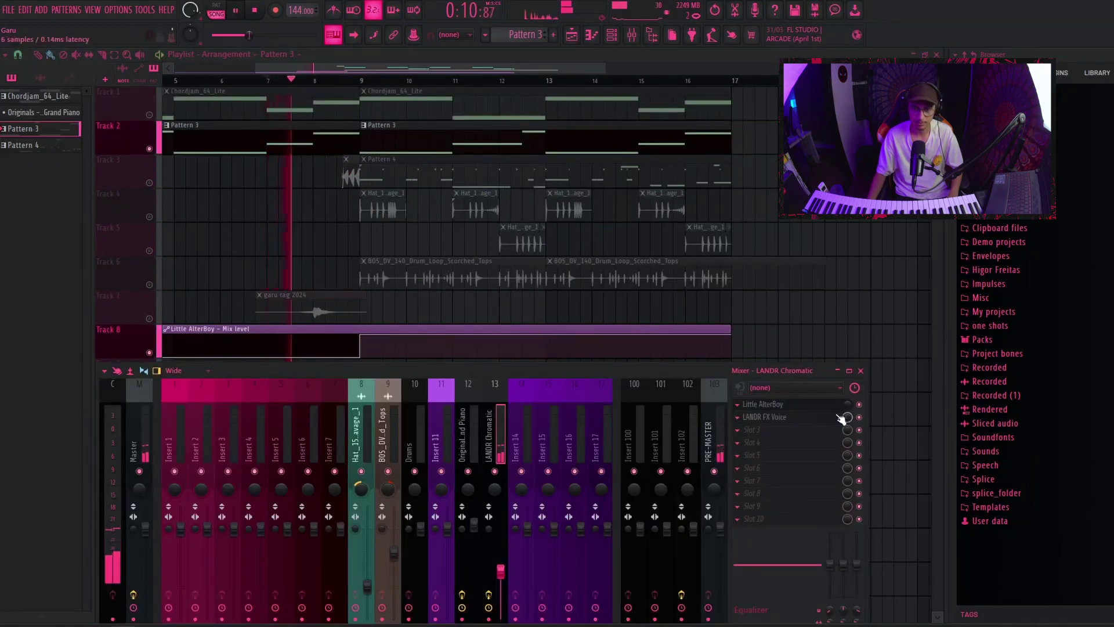
- Try Little AlterBoy's Mix fully wet on the LANDR Chromatic track during playback, and stop playback
{"action": "left_click", "coordinate": [792, 410]}
{"action": "left_click_drag", "start_coordinate": [472, 232], "coordinate": [545, 377]}
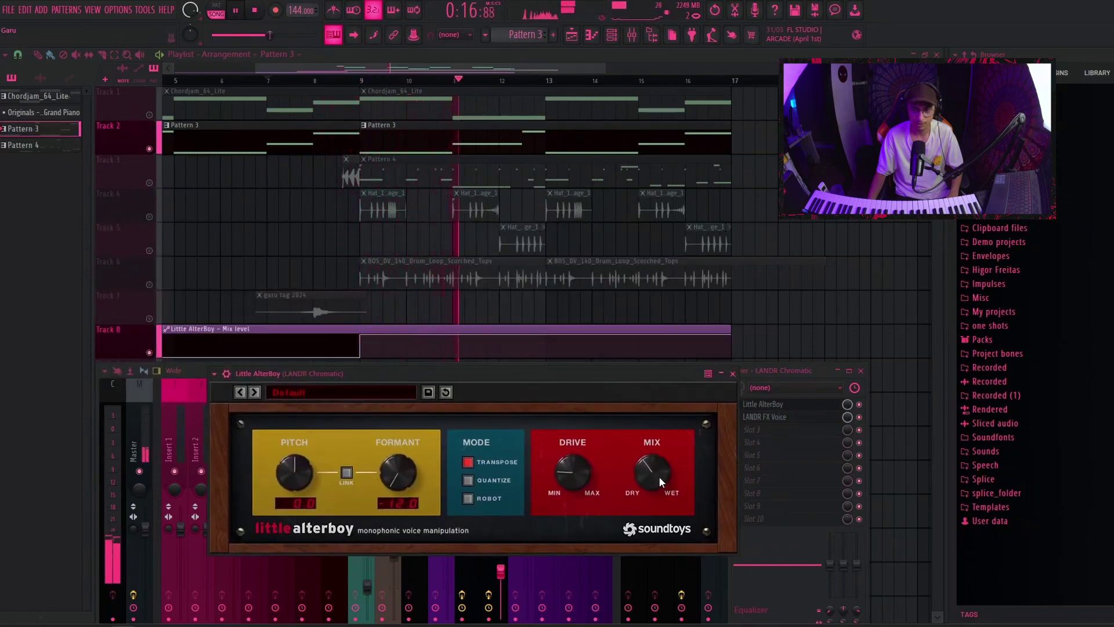
{"action": "left_click_drag", "start_coordinate": [659, 475], "coordinate": [674, 360]}
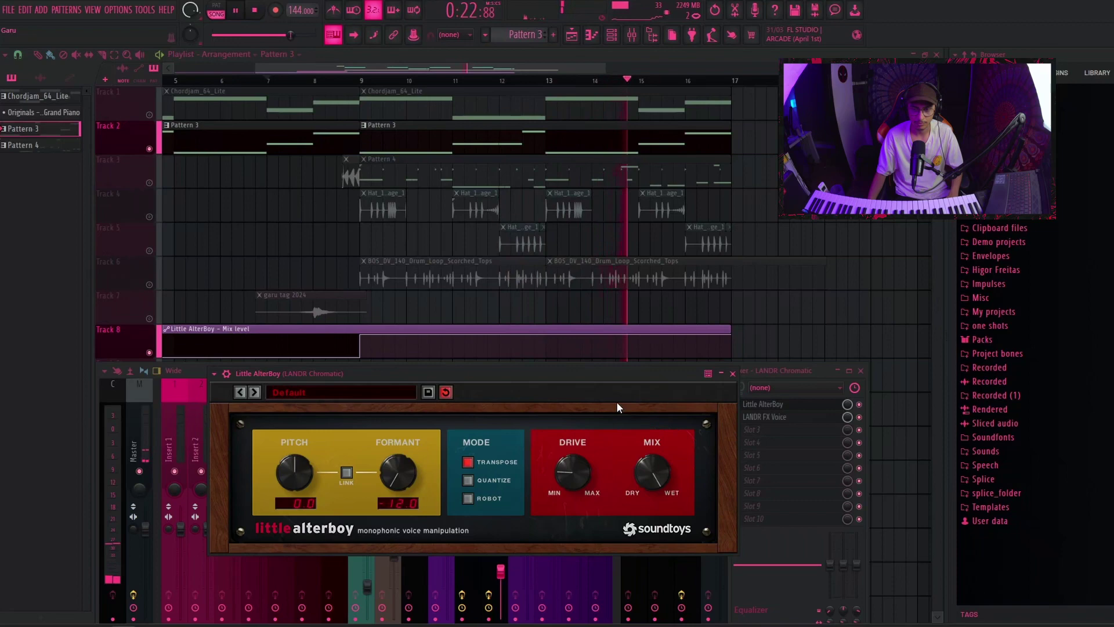
{"action": "left_click_drag", "start_coordinate": [587, 388], "coordinate": [604, 396]}
{"action": "key", "text": "space"}
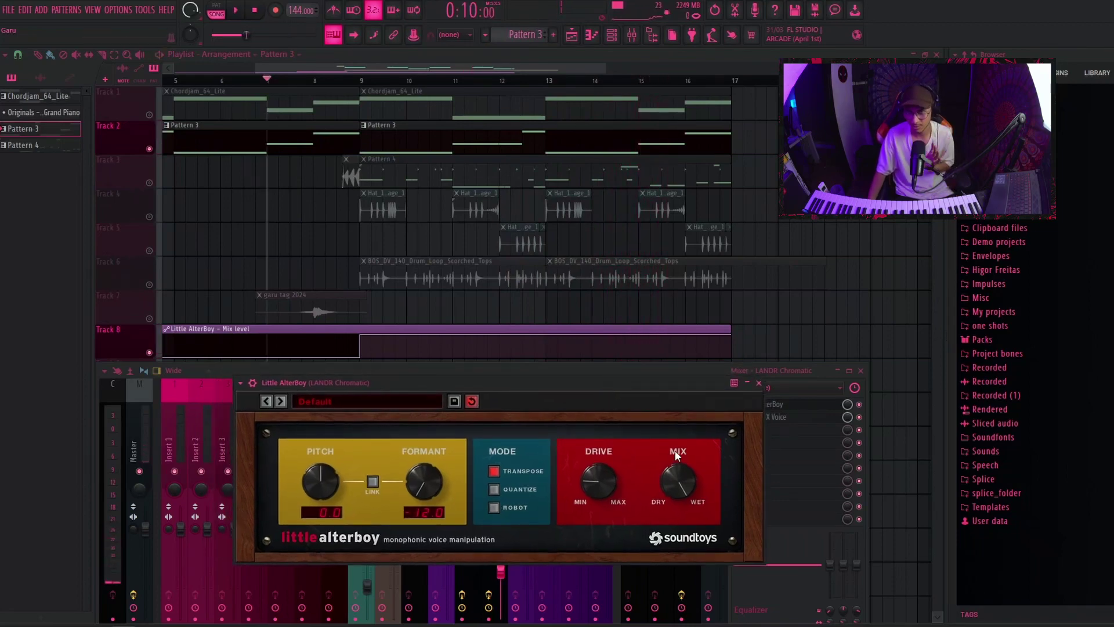
- Set Little AlterBoy's Mix to 25.5% and close the plugin
{"action": "left_click_drag", "start_coordinate": [681, 486], "coordinate": [656, 548]}
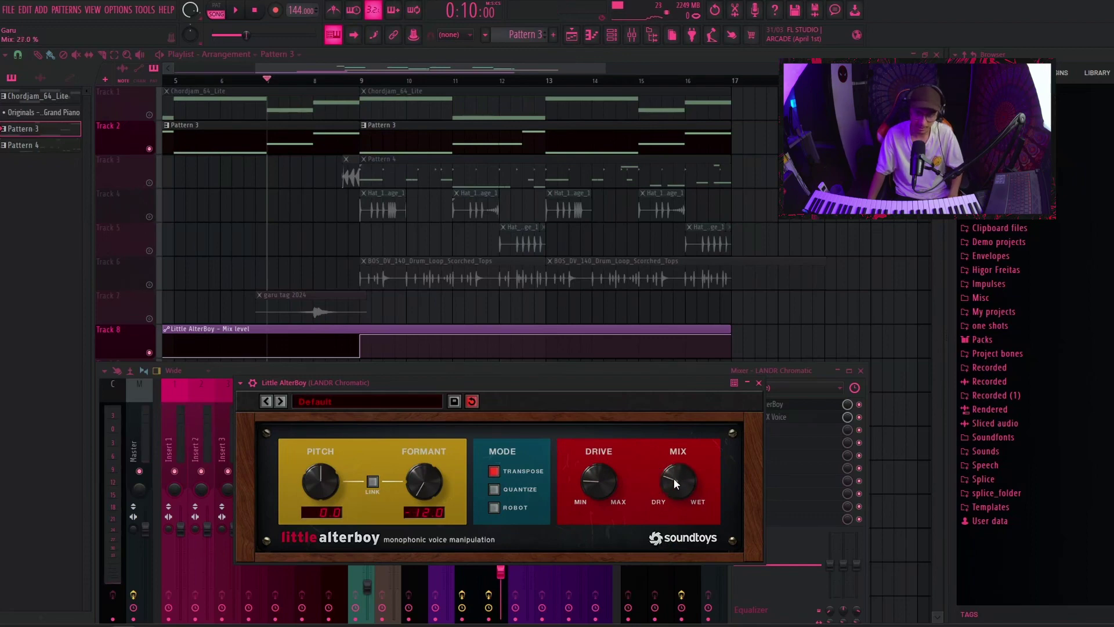
{"action": "left_click_drag", "start_coordinate": [681, 468], "coordinate": [670, 475]}
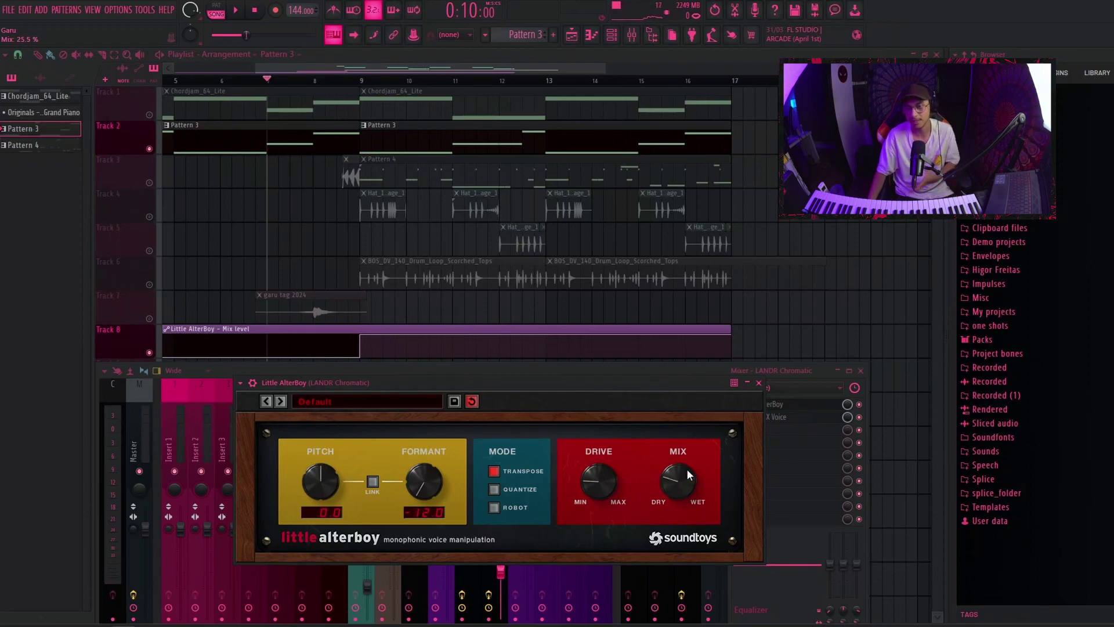
{"action": "left_click", "coordinate": [758, 383]}
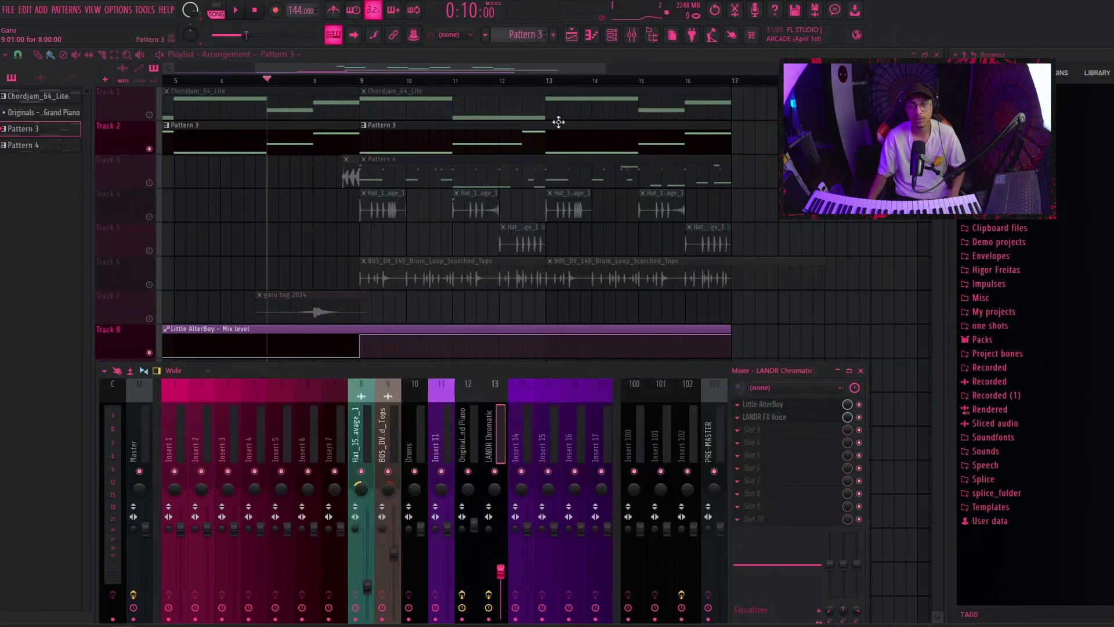
- Hide the mixer, unmute the Chordjam_64_Lite track in the playlist, and return the playhead to the song start
{"action": "key", "text": "F9"}
{"action": "scroll", "coordinate": [532, 154], "scroll_direction": "down", "scroll_amount": 4}
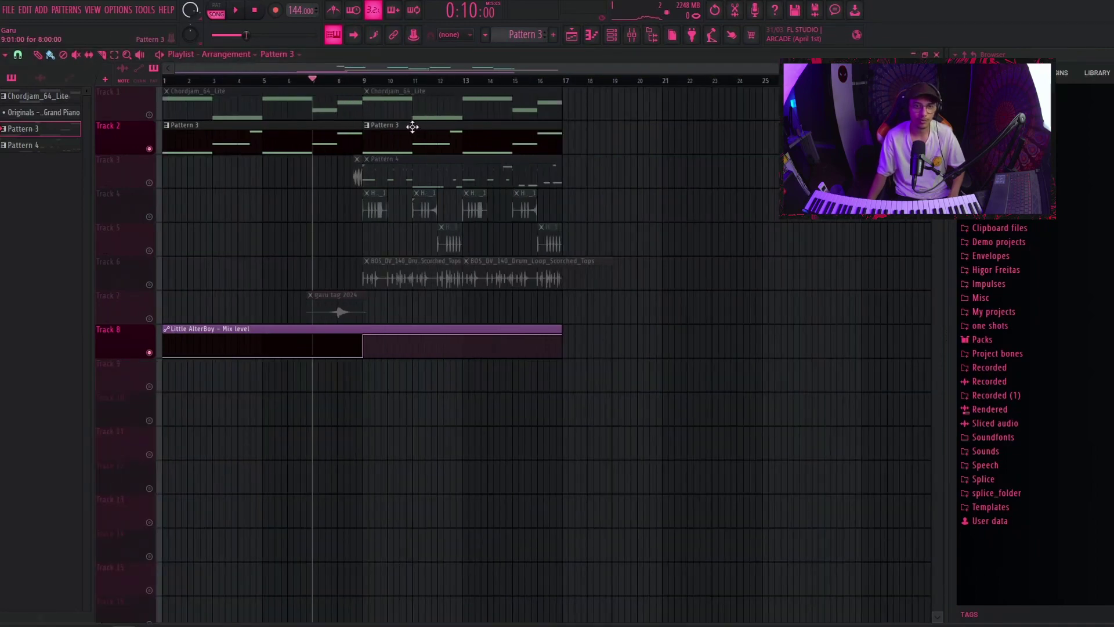
{"action": "left_click", "coordinate": [150, 114]}
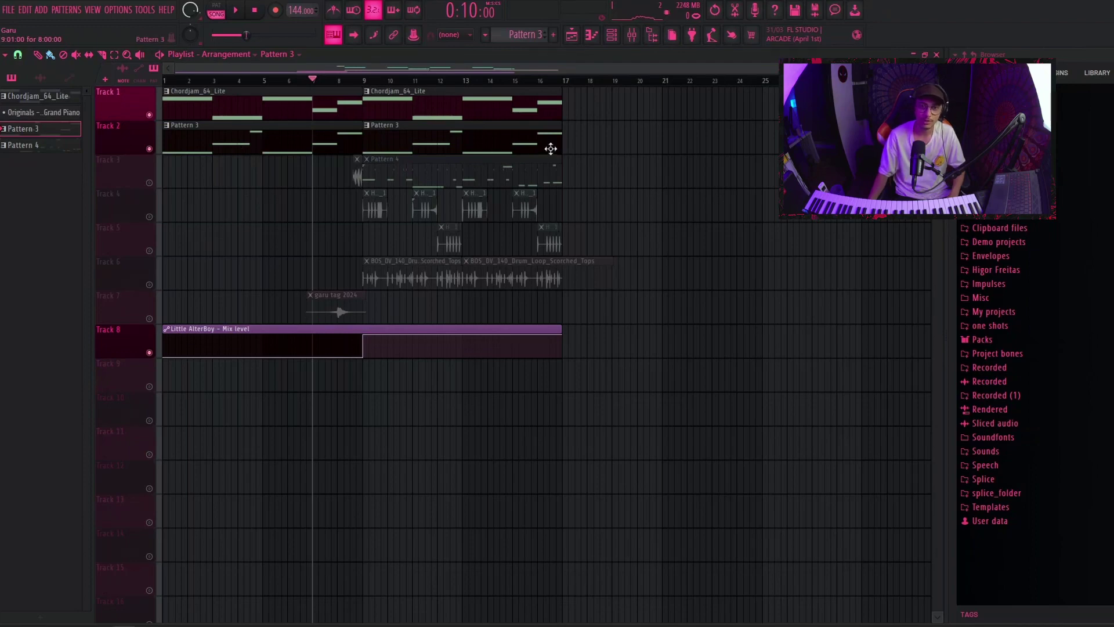
{"action": "left_click_drag", "start_coordinate": [304, 88], "coordinate": [122, 86]}
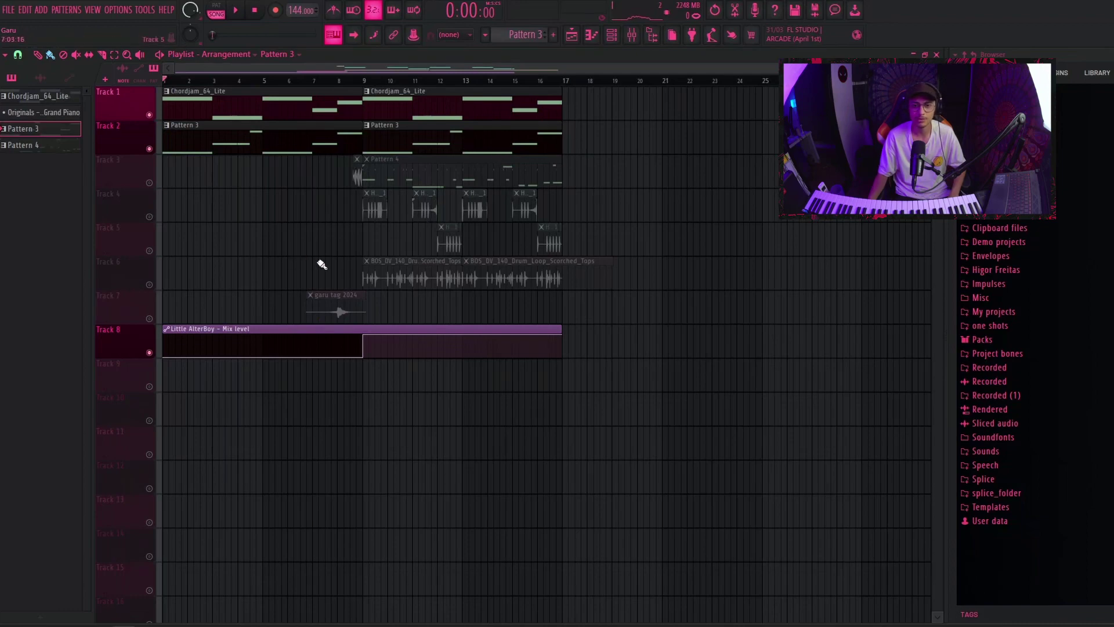
- Solo the Pattern 4 track, unmute the hat and drum loop tracks 4 to 6, and place the playhead at bar 9
{"action": "scroll", "coordinate": [365, 263], "scroll_direction": "up", "scroll_amount": 2}
{"action": "scroll", "coordinate": [376, 280], "scroll_direction": "up", "scroll_amount": 1}
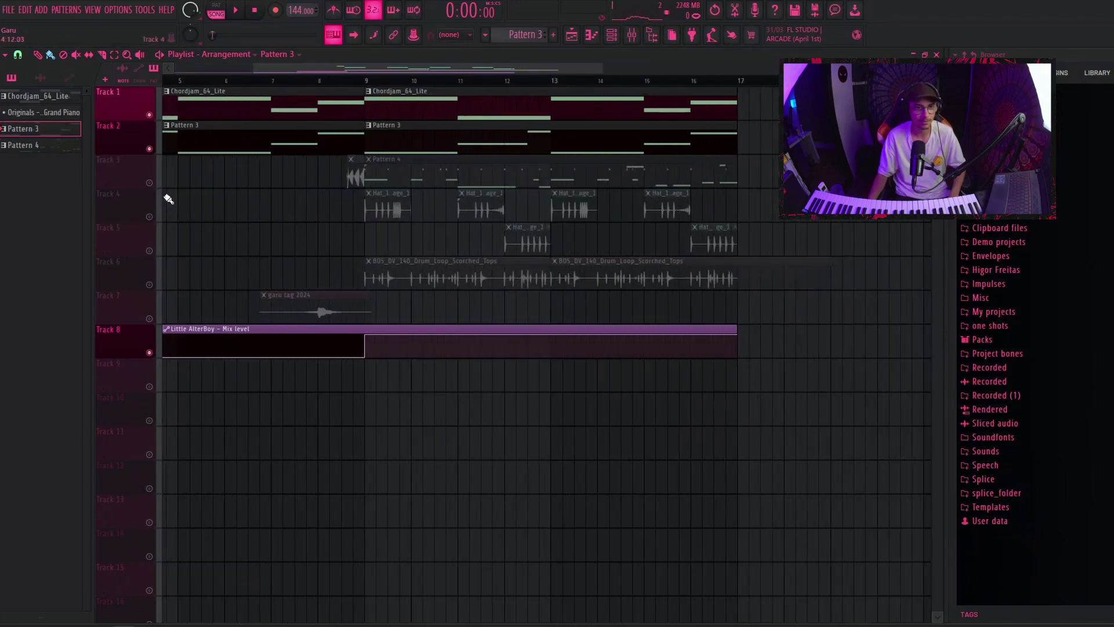
{"action": "right_click", "coordinate": [149, 183]}
{"action": "left_click", "coordinate": [343, 80]}
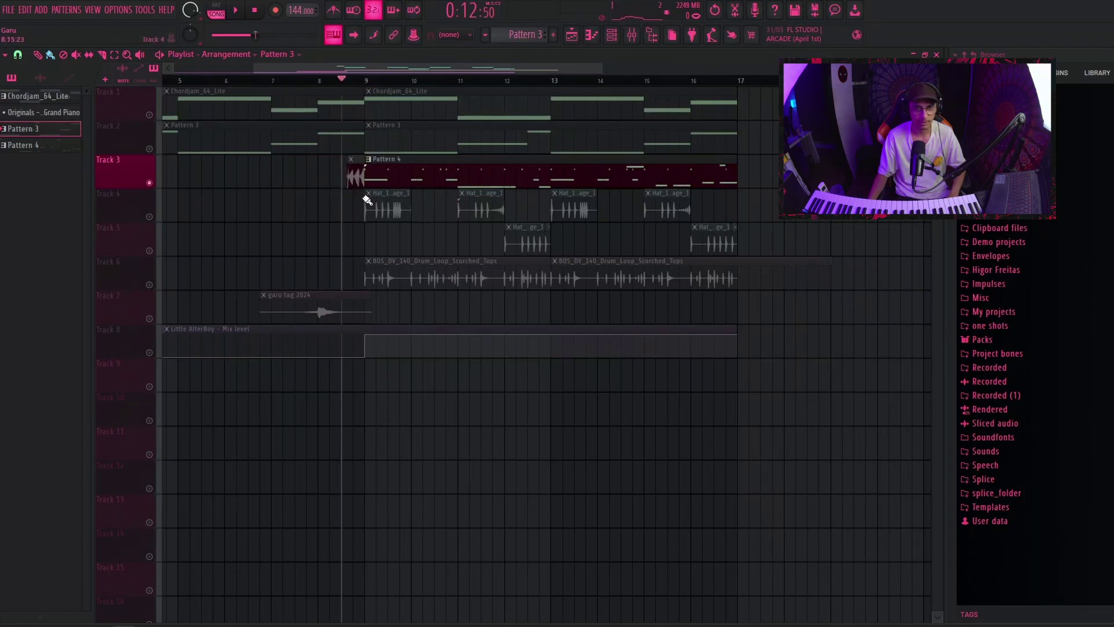
{"action": "left_click_drag", "start_coordinate": [151, 220], "coordinate": [156, 274]}
{"action": "left_click", "coordinate": [613, 36]}
{"action": "left_click", "coordinate": [364, 79]}
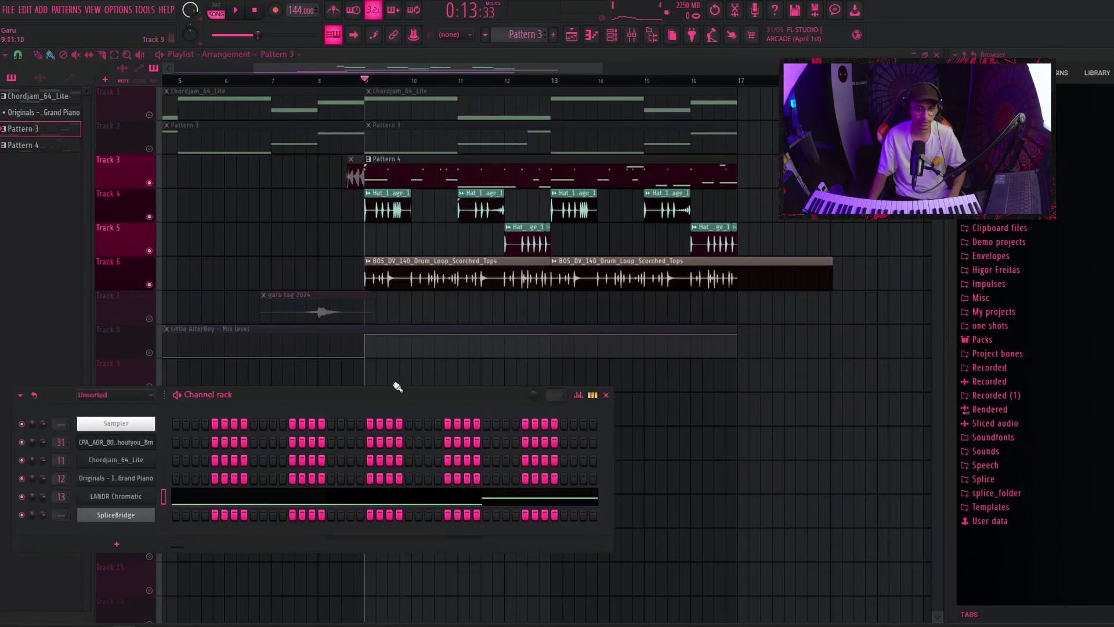
- Open Pattern 4 in the channel rack, play the isolated drum tracks from bar 9 while looking through its channels, and stop playback
{"action": "double_click", "coordinate": [423, 181]}
{"action": "left_click", "coordinate": [591, 36]}
{"action": "left_click", "coordinate": [569, 38]}
{"action": "left_click", "coordinate": [612, 38]}
{"action": "left_click_drag", "start_coordinate": [389, 396], "coordinate": [426, 334]}
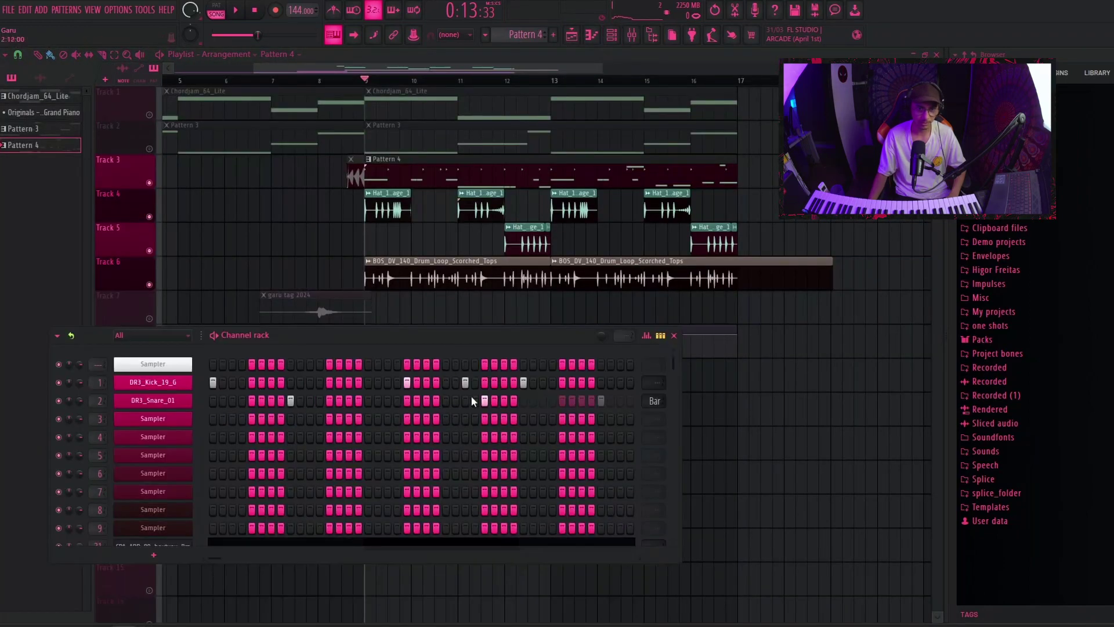
{"action": "key", "text": "space"}
{"action": "scroll", "coordinate": [465, 423], "scroll_direction": "down", "scroll_amount": 3}
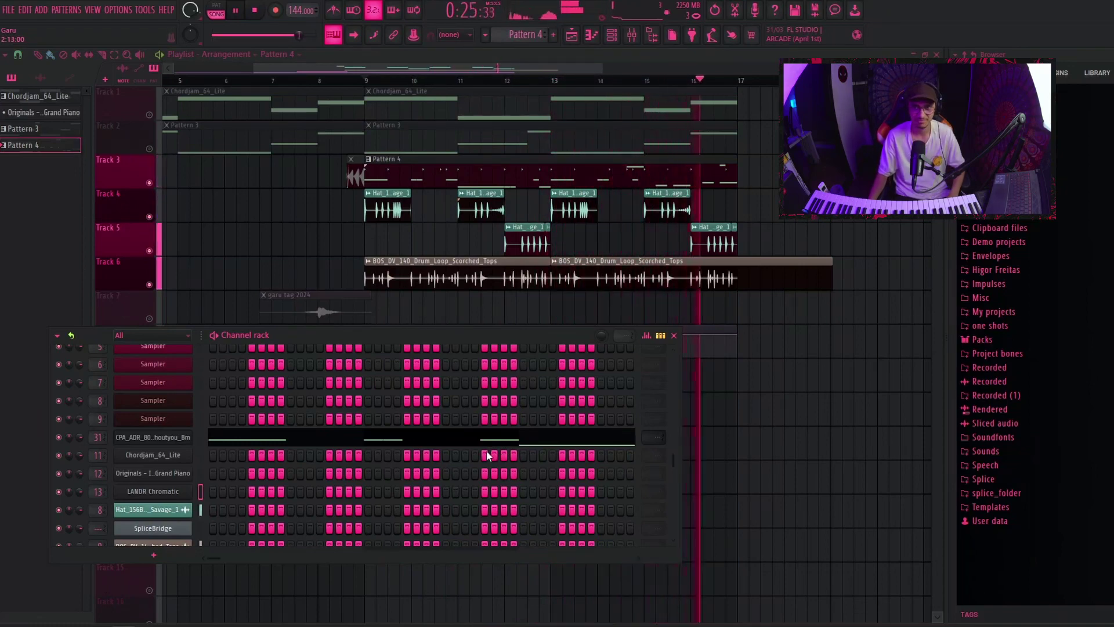
{"action": "key", "text": "space"}
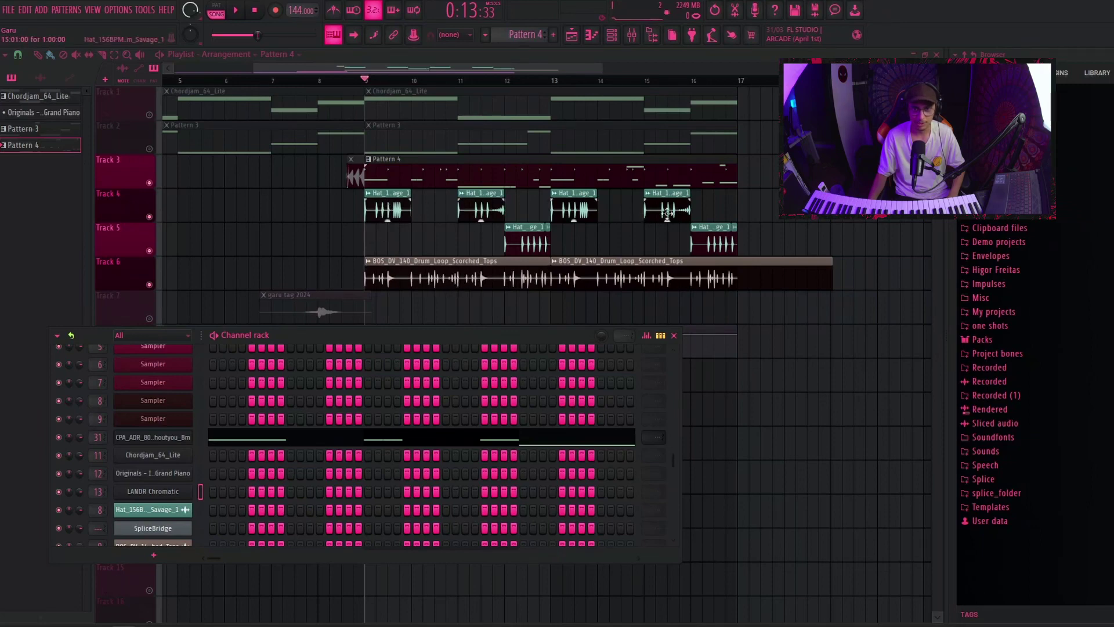
- Close the channel rack, unmute all playlist tracks, and return the playhead to the song start
{"action": "key", "text": "F6"}
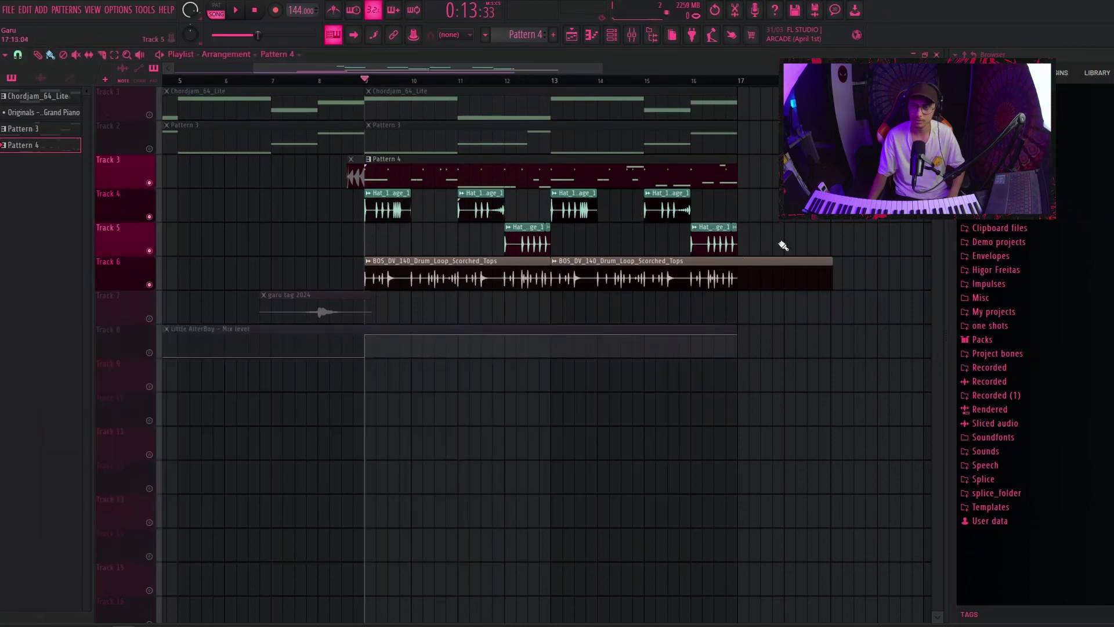
{"action": "left_click", "coordinate": [639, 41]}
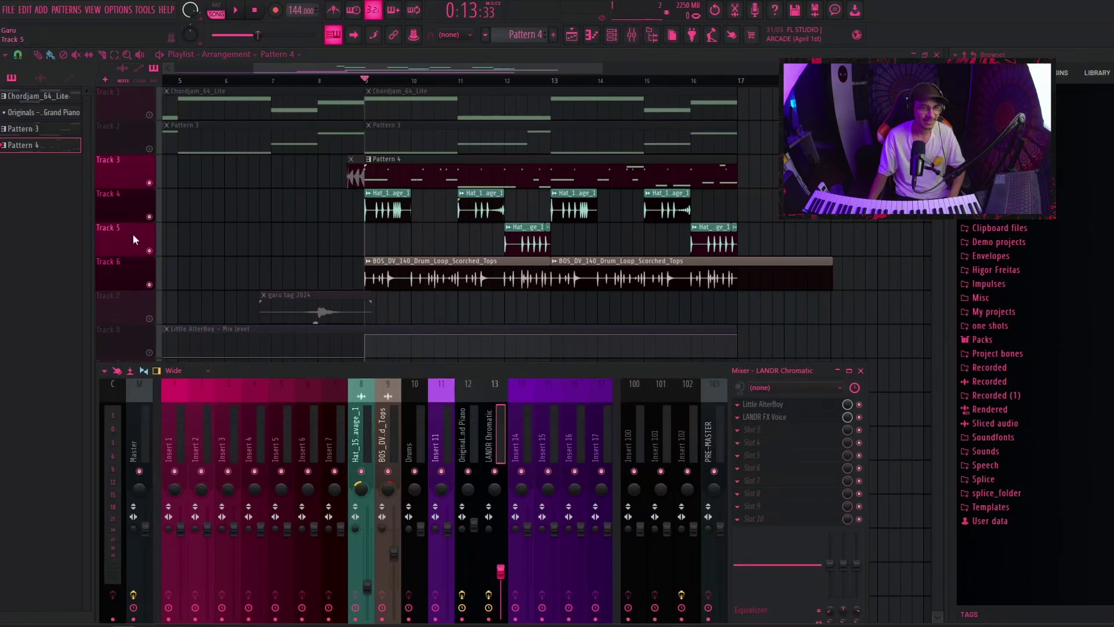
{"action": "left_click", "coordinate": [132, 240]}
{"action": "scroll", "coordinate": [524, 226], "scroll_direction": "down", "scroll_amount": 3}
{"action": "left_click", "coordinate": [150, 319]}
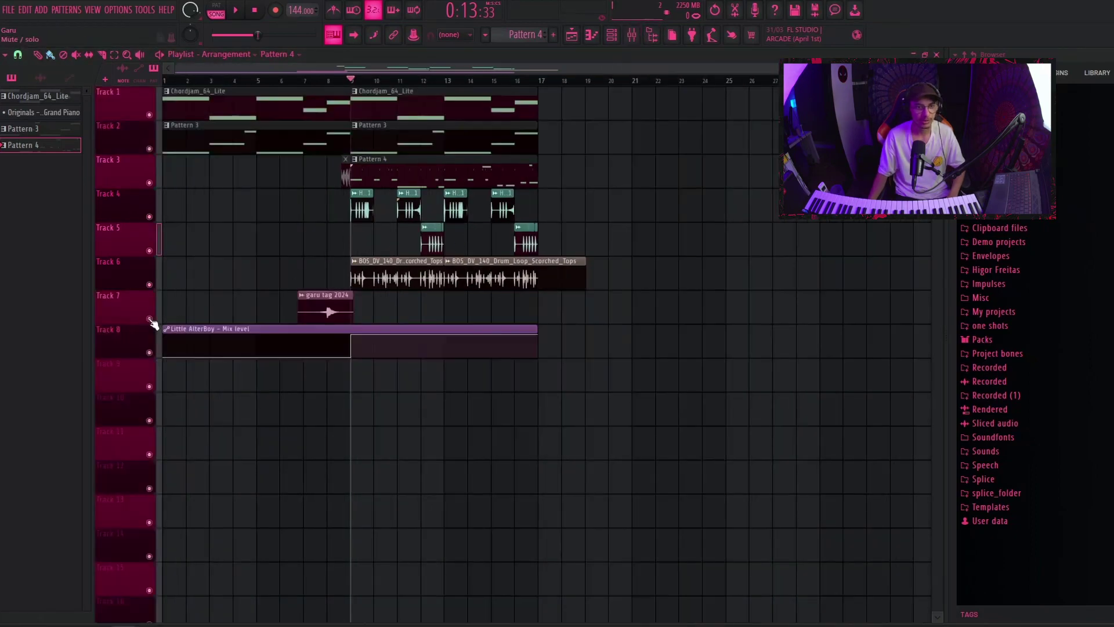
{"action": "scroll", "coordinate": [309, 215], "scroll_direction": "up", "scroll_amount": 3}
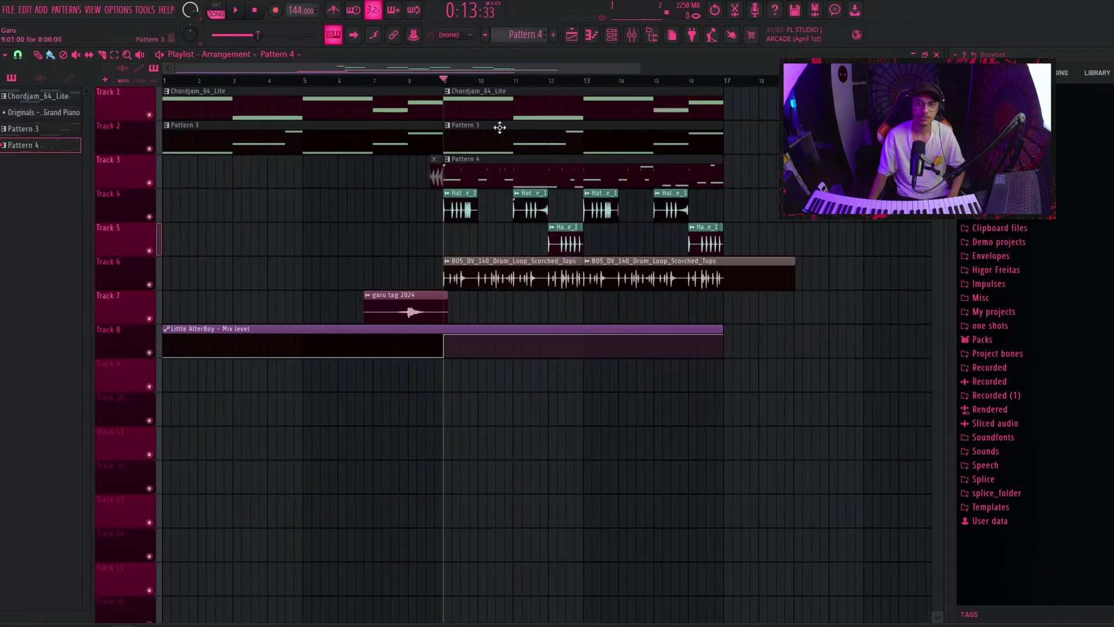
{"action": "left_click_drag", "start_coordinate": [273, 81], "coordinate": [165, 80]}
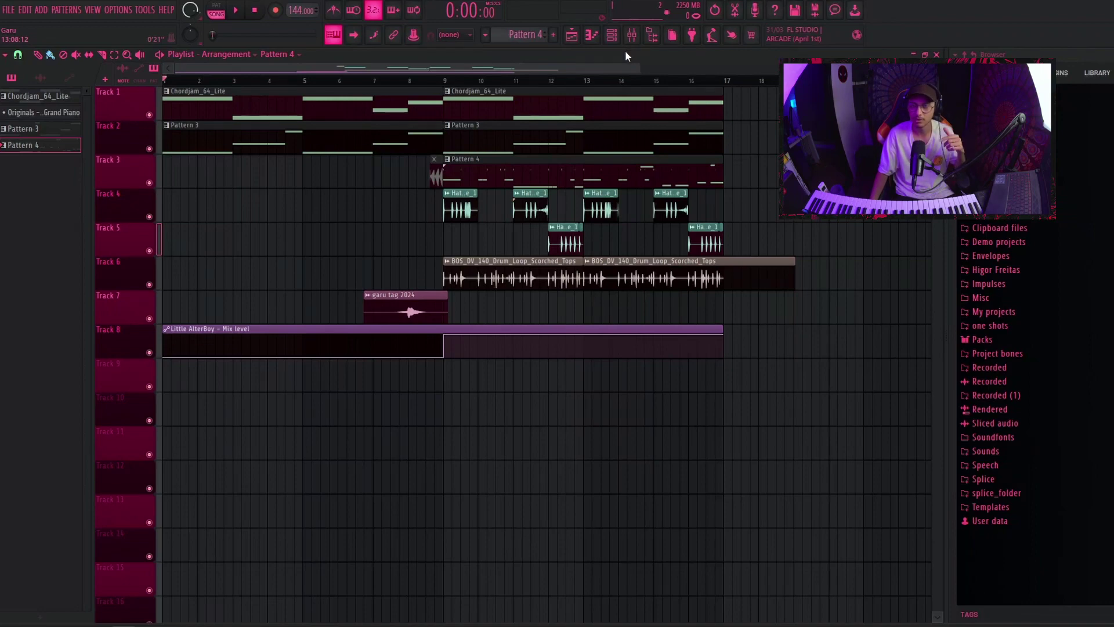
- Open LANDR Mastering on the Master mixer track, look over its settings, and close it
{"action": "key", "text": "F9"}
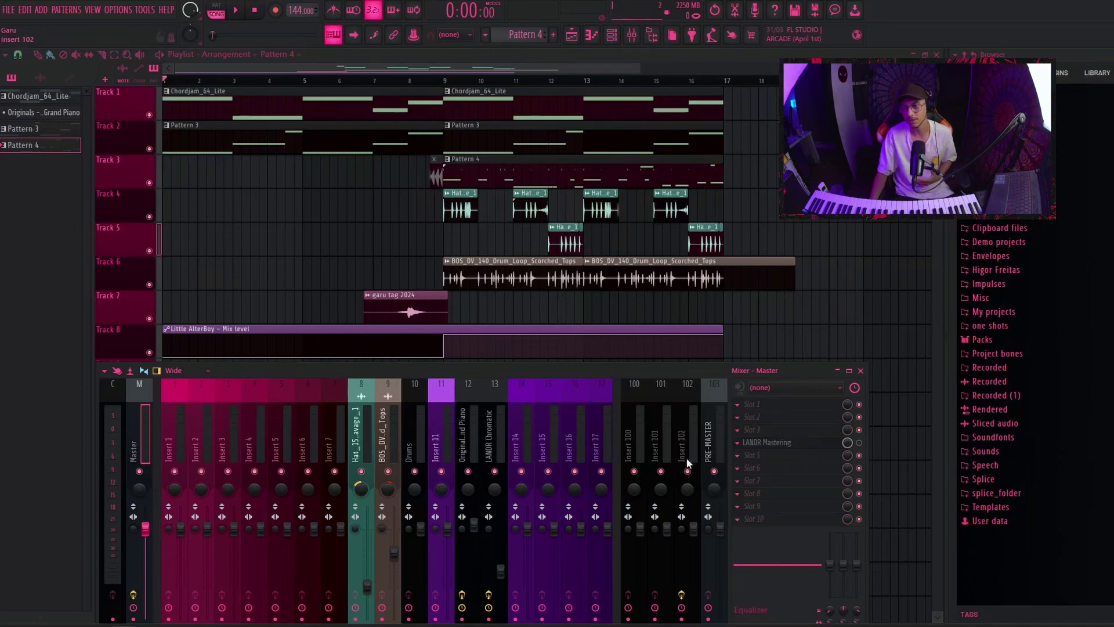
{"action": "left_click", "coordinate": [812, 447]}
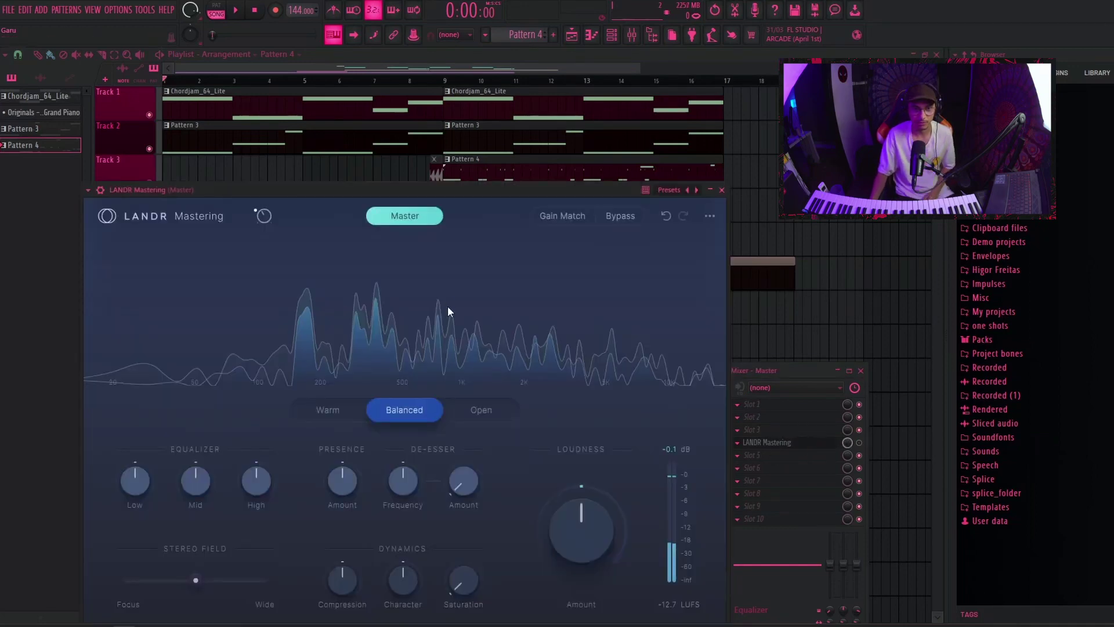
{"action": "left_click_drag", "start_coordinate": [241, 194], "coordinate": [228, 126]}
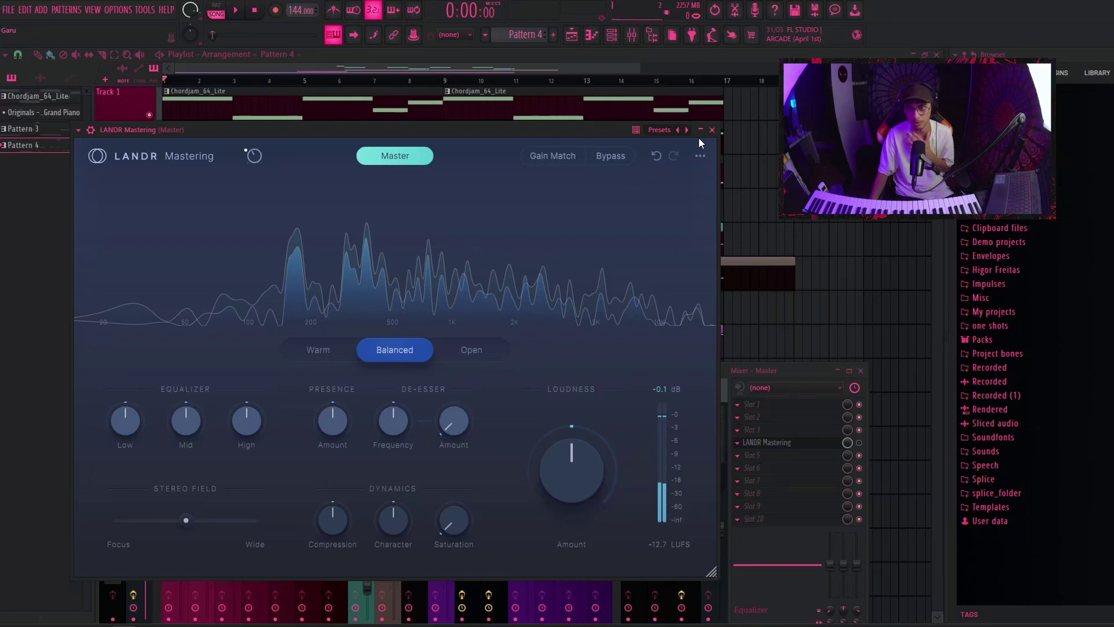
{"action": "left_click", "coordinate": [717, 132]}
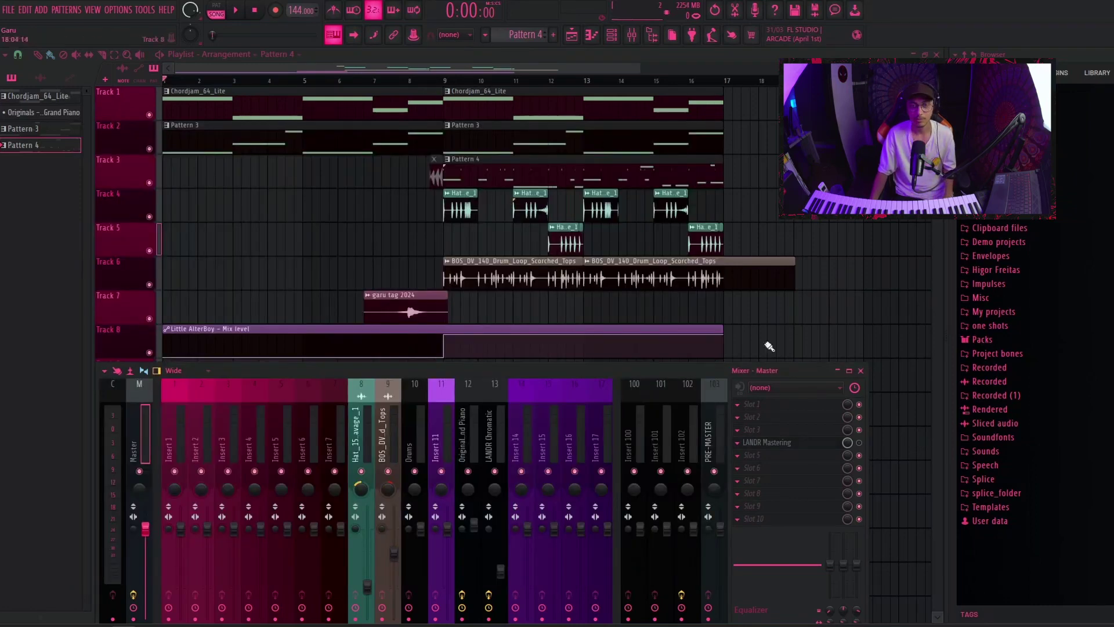